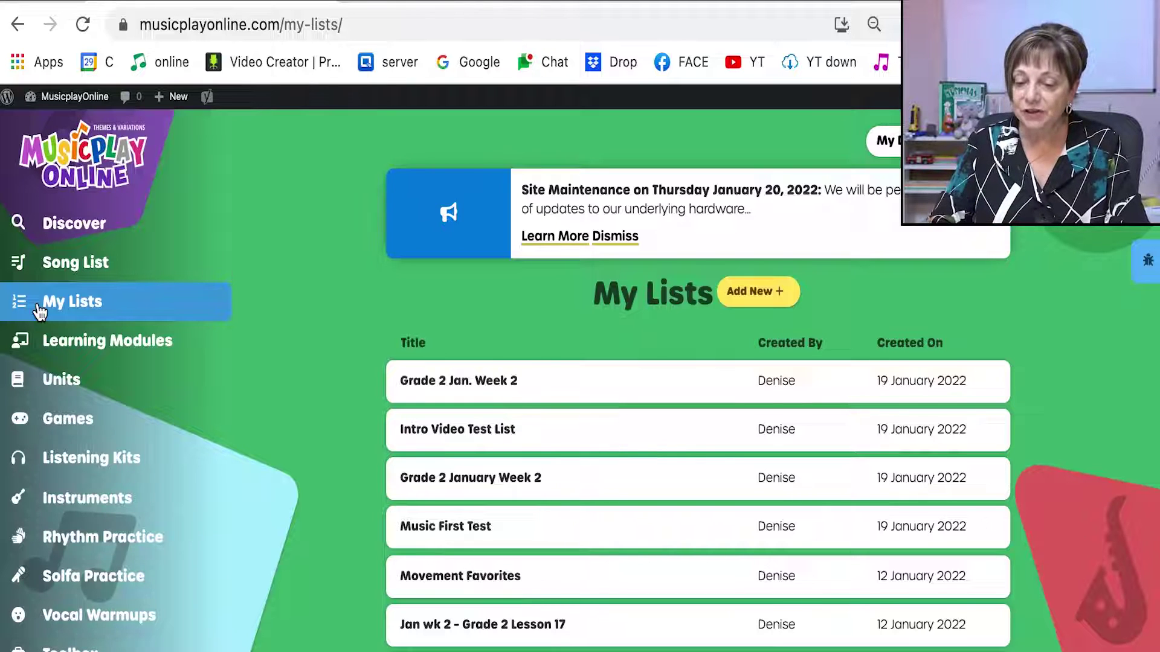
- Start a new list on My Lists, titled 'Intro to Musicplayonline'
left_click(754, 294)
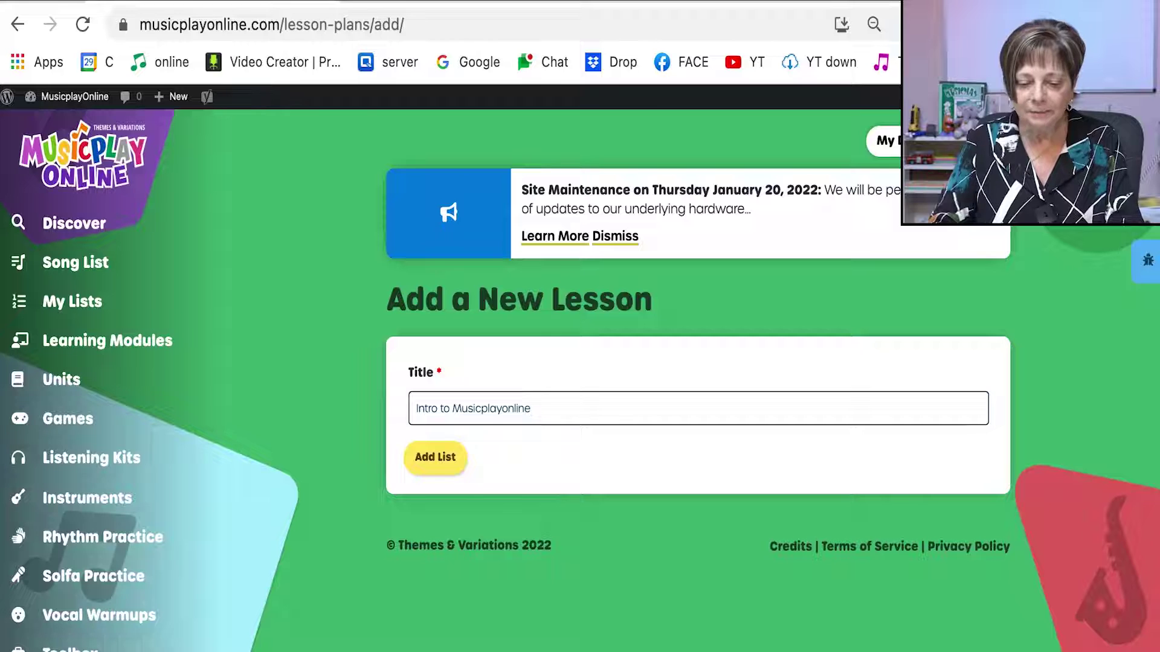
- Save the Intro to Musicplayonline list, then search the song list for 'icka' and open 20. Icka Backa
left_click(454, 476)
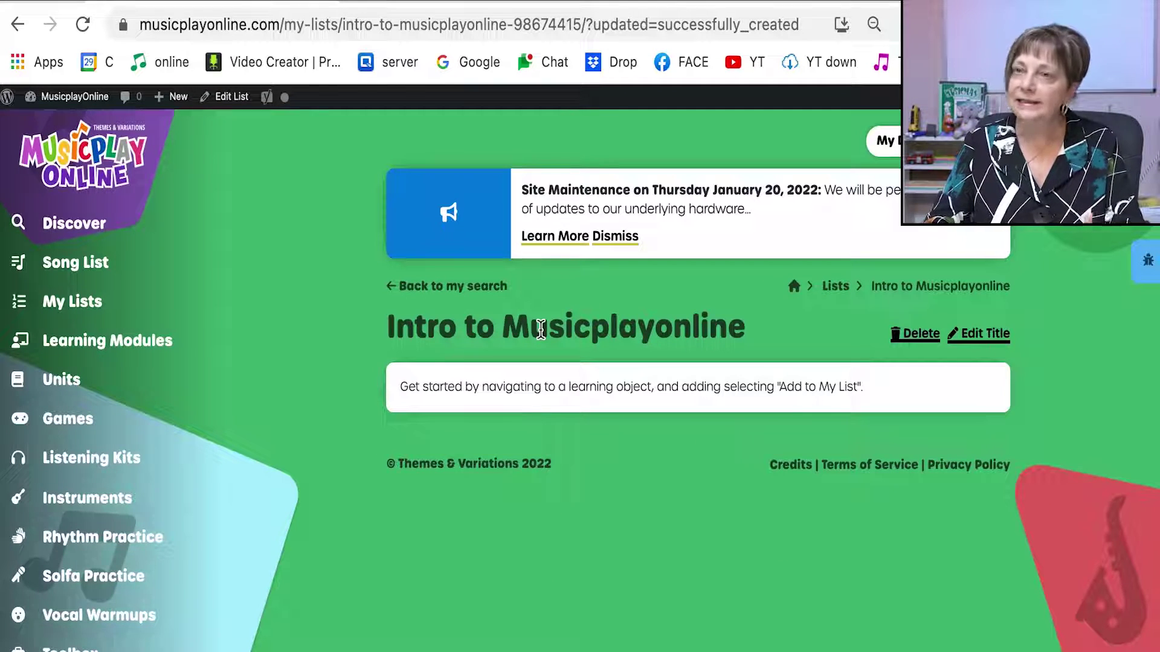
left_click(89, 264)
left_click(560, 399)
type("icka")
key("Return")
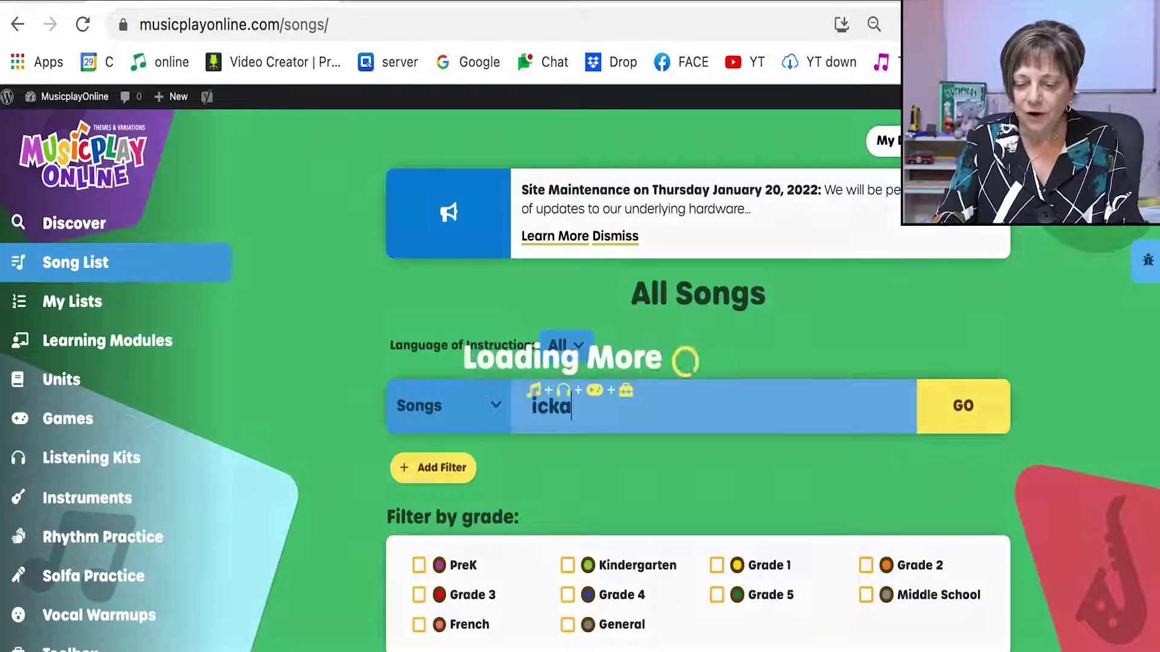
left_click(489, 529)
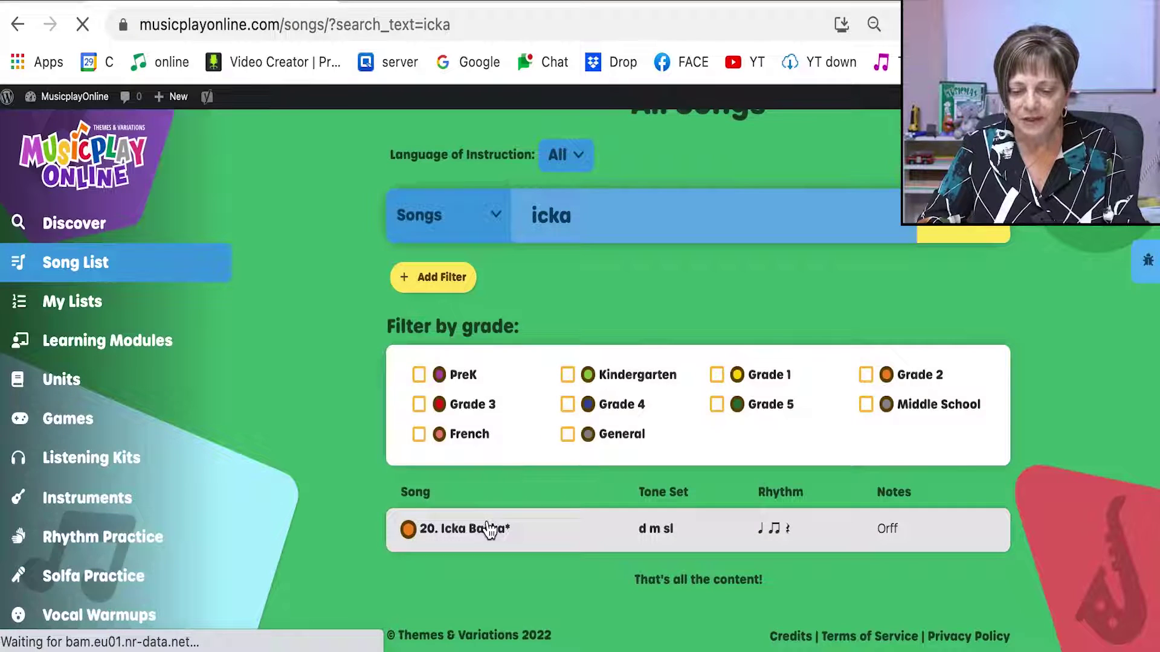
scroll(489, 529, "down", 1)
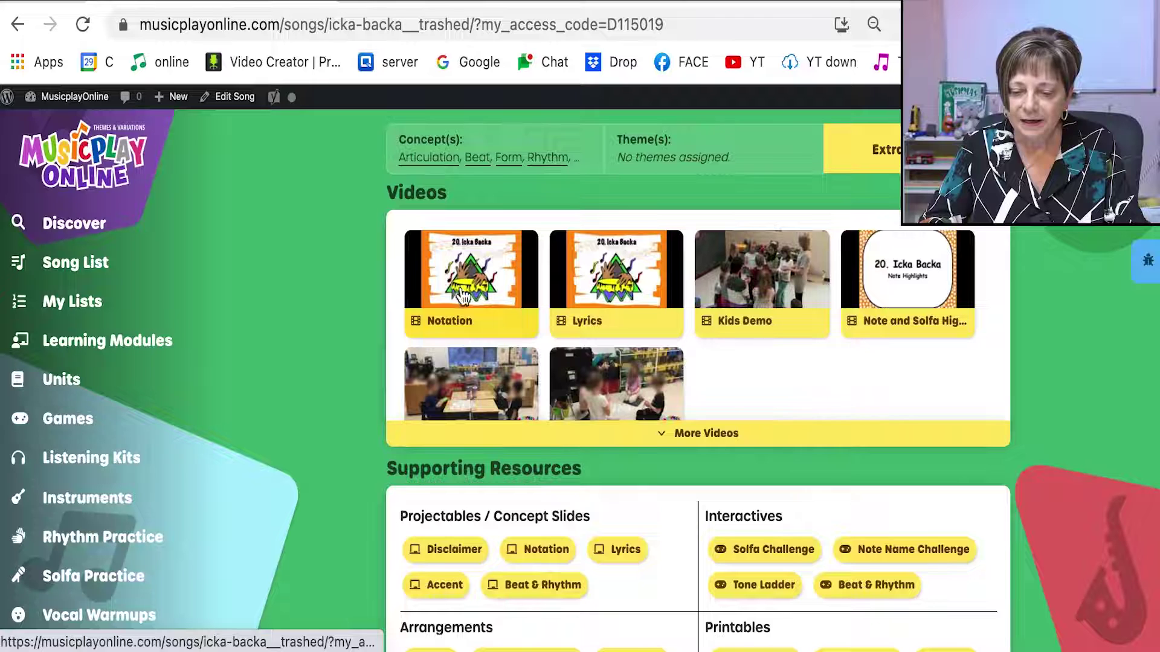
- Add the Icka Backa notation slides to Intro to Musicplayonline with the note 'Icka Backa notation'
left_click(544, 550)
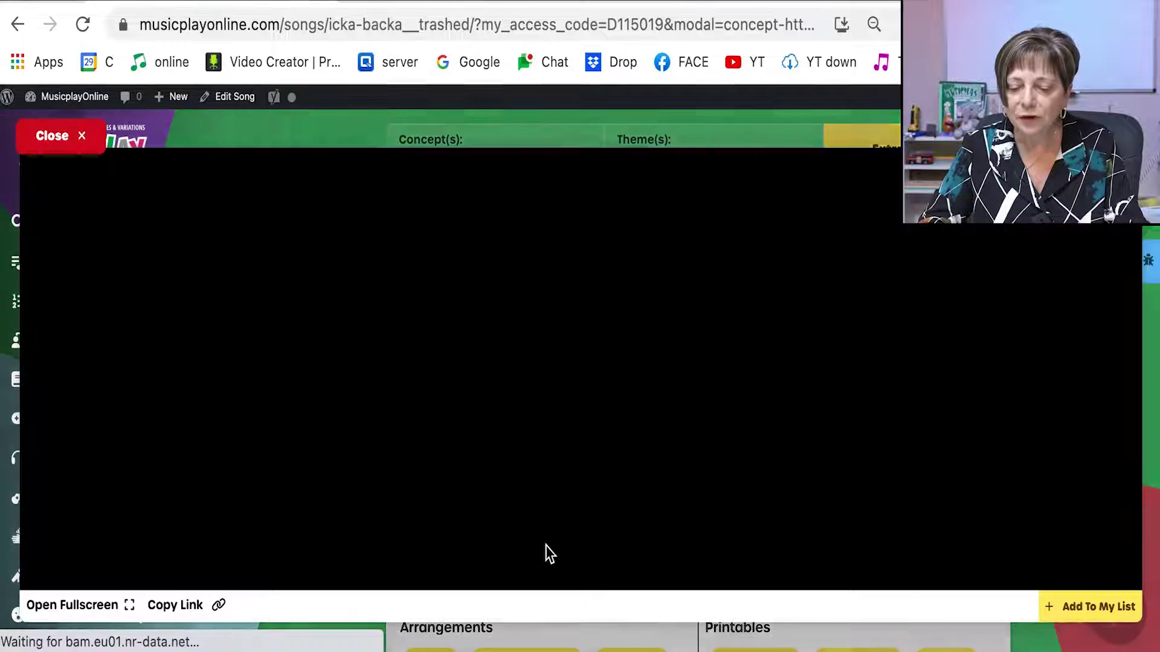
left_click(1072, 608)
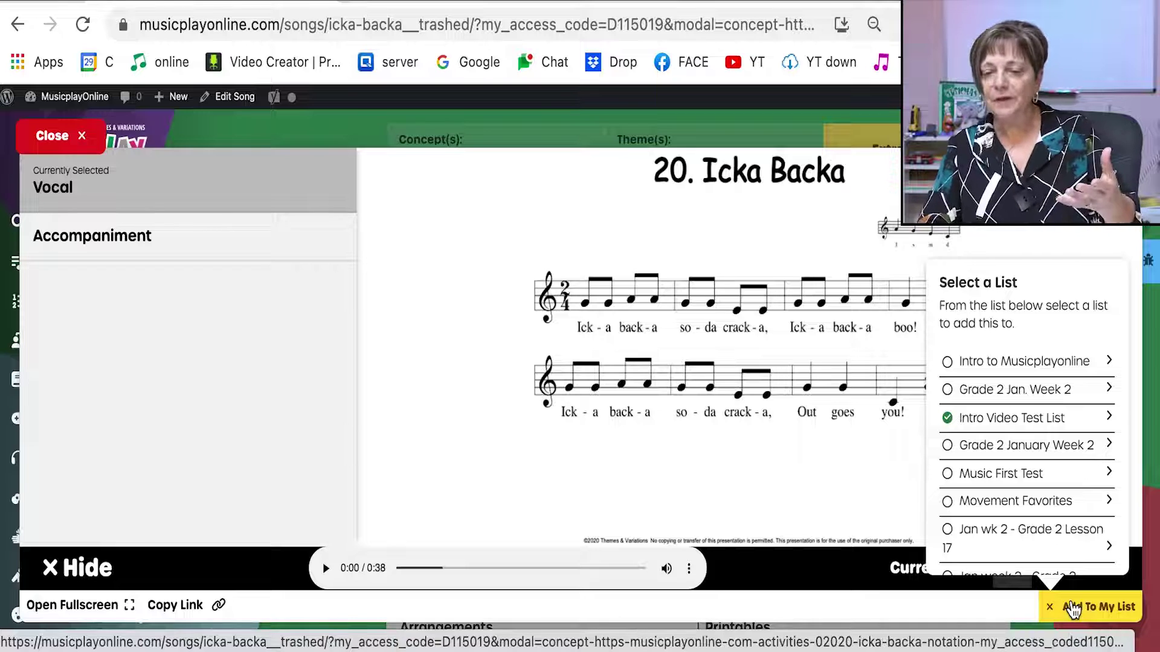
left_click(1003, 361)
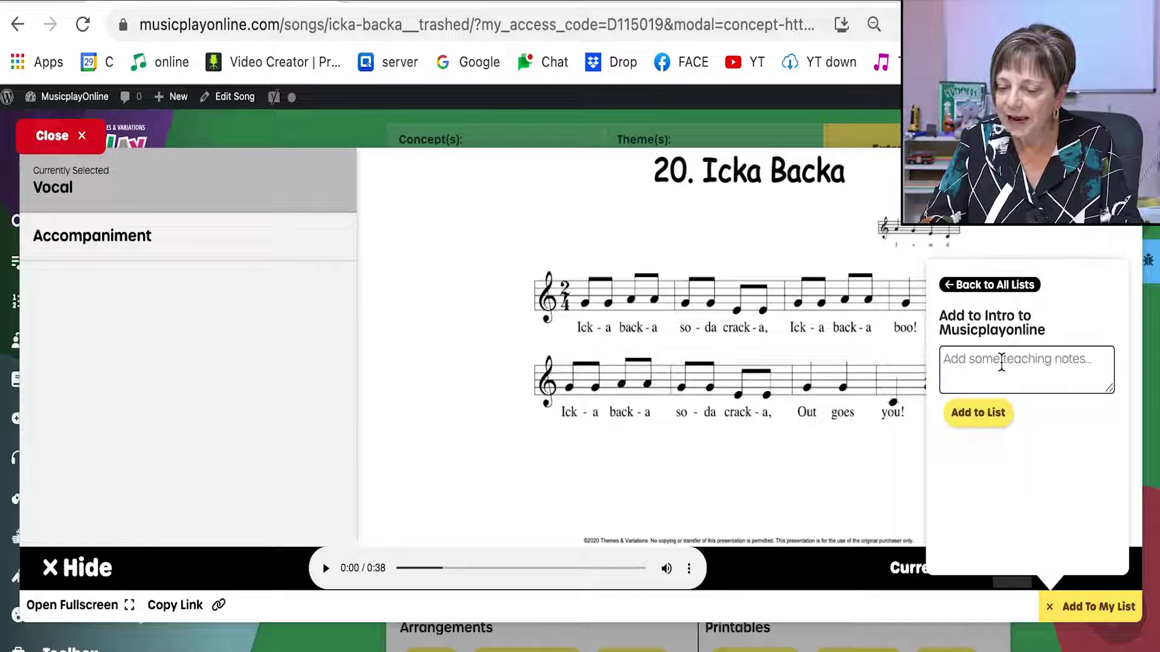
left_click(1002, 363)
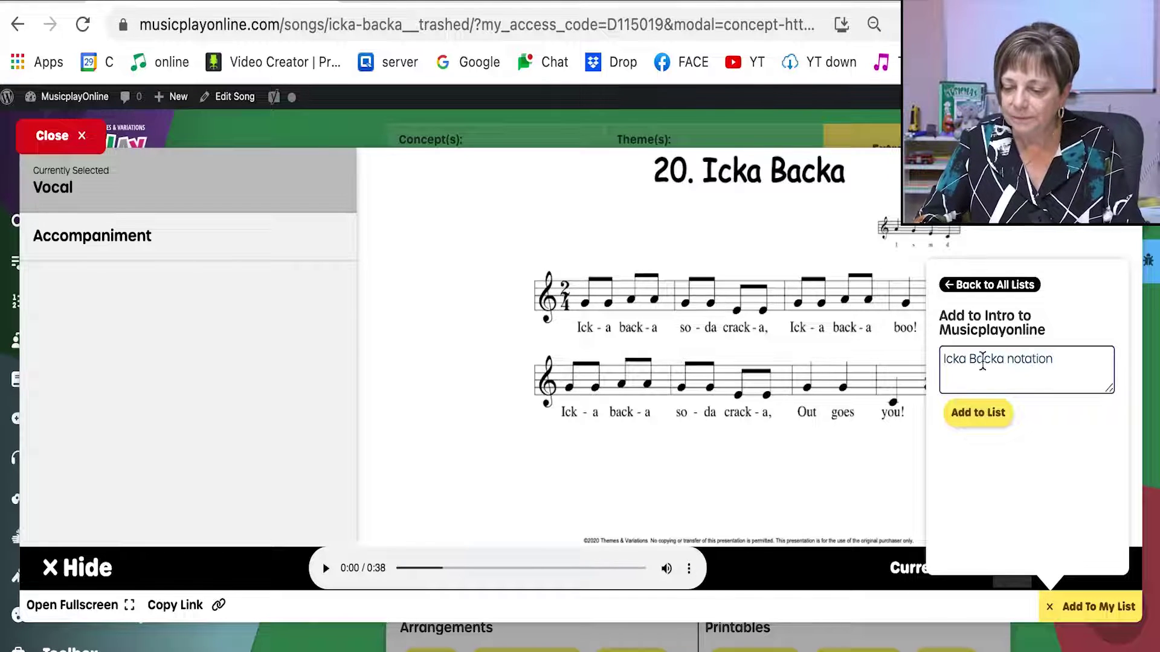
left_click(986, 417)
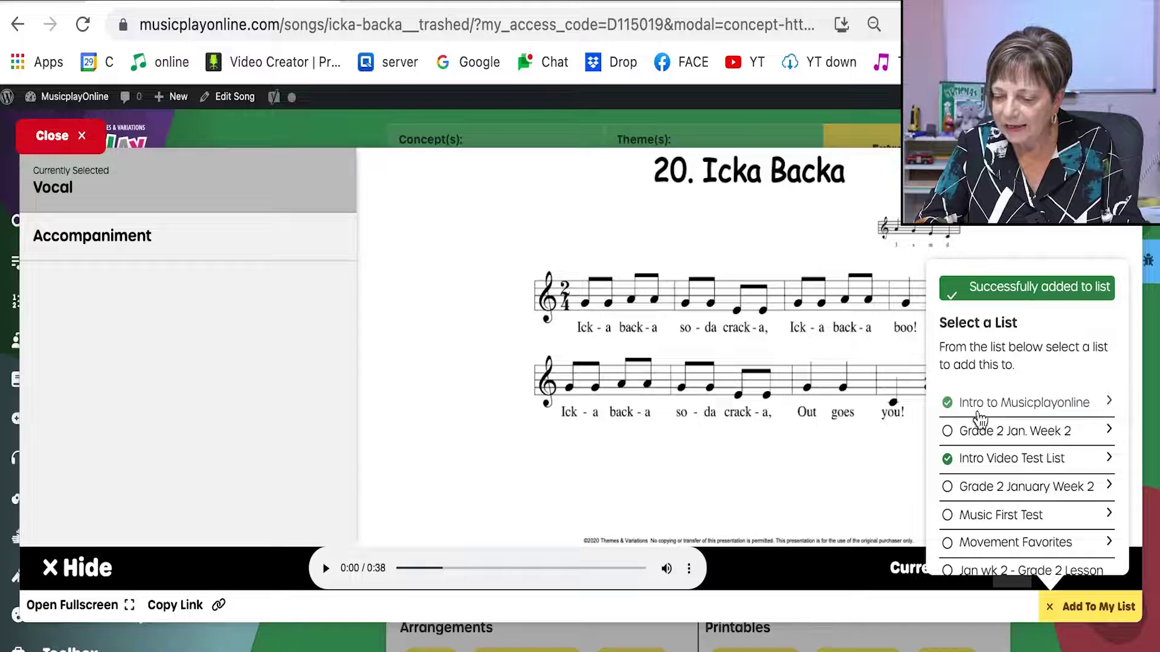
- Remove the notation from the Intro Video Test List and close the slide viewer
left_click(952, 463)
left_click(994, 361)
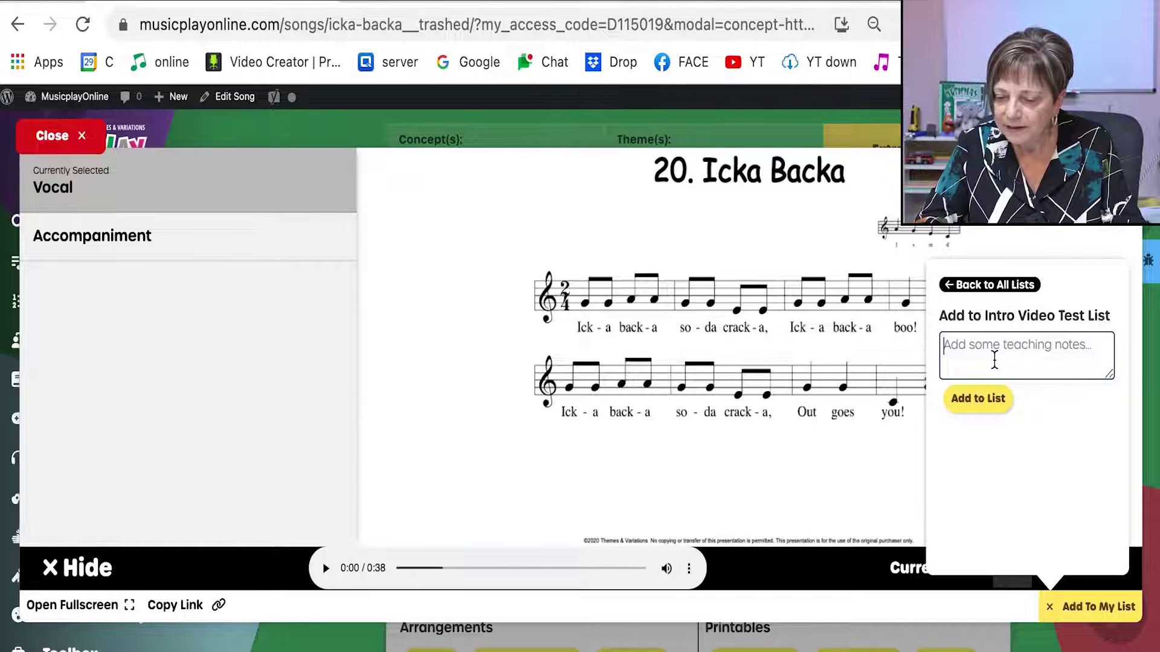
left_click(983, 403)
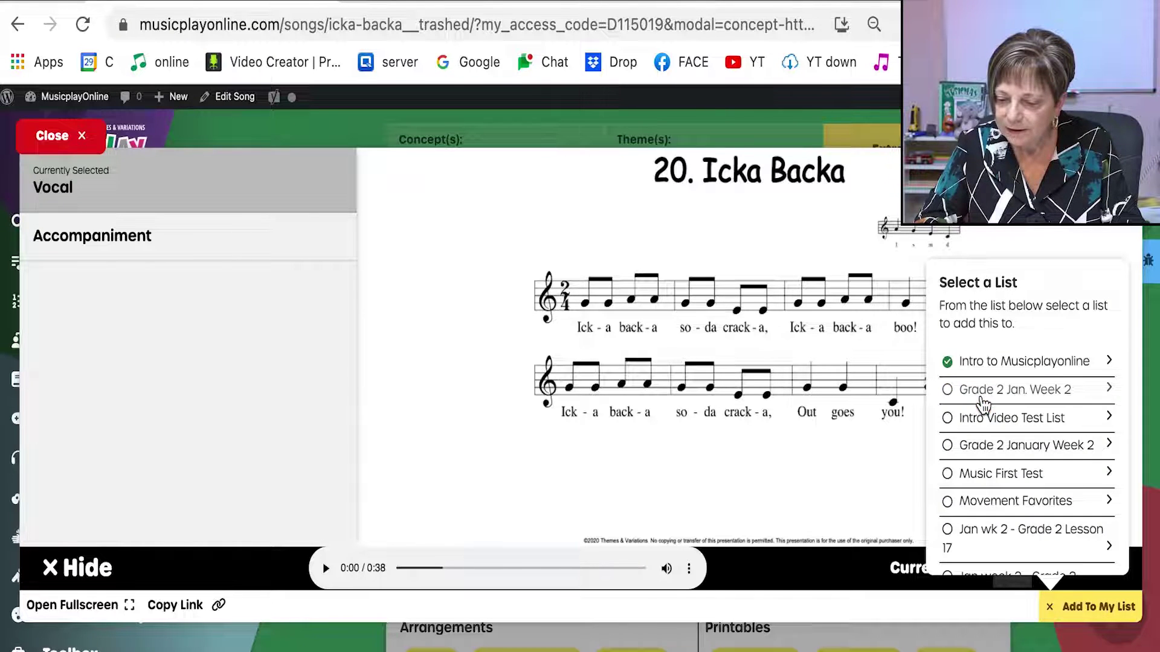
left_click(1086, 610)
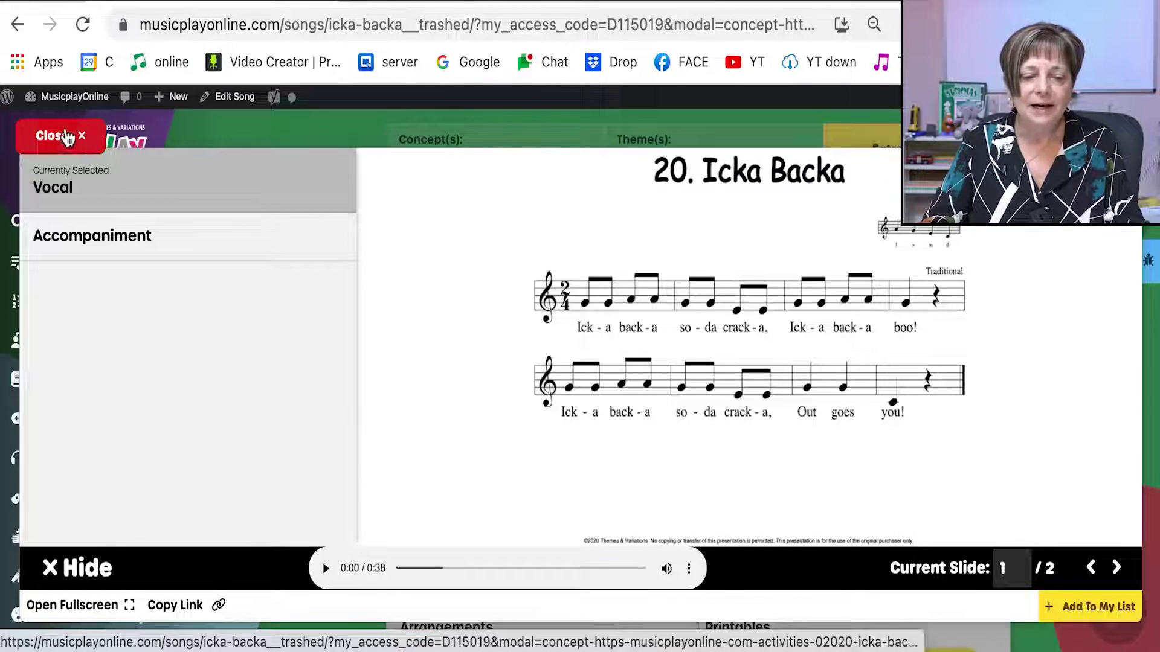
left_click(67, 136)
- Add the Icka Backa Beat & Rhythm activity to Intro to Musicplayonline with the note 'beat and rhythm'
scroll(493, 307, "down", 3)
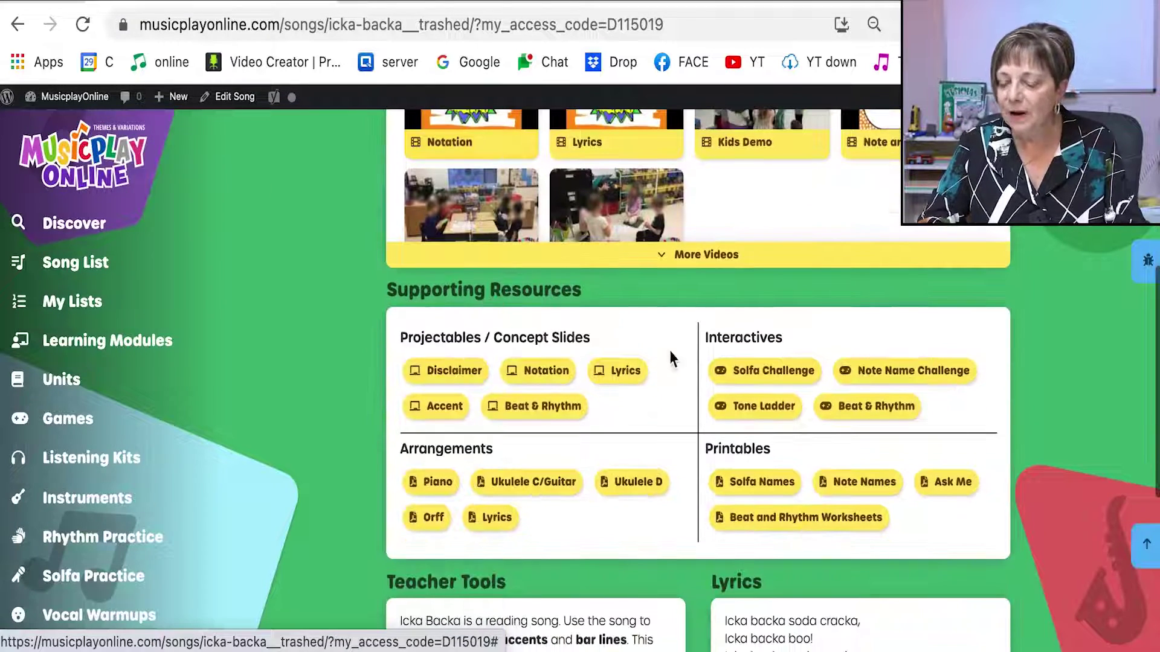
left_click(836, 408)
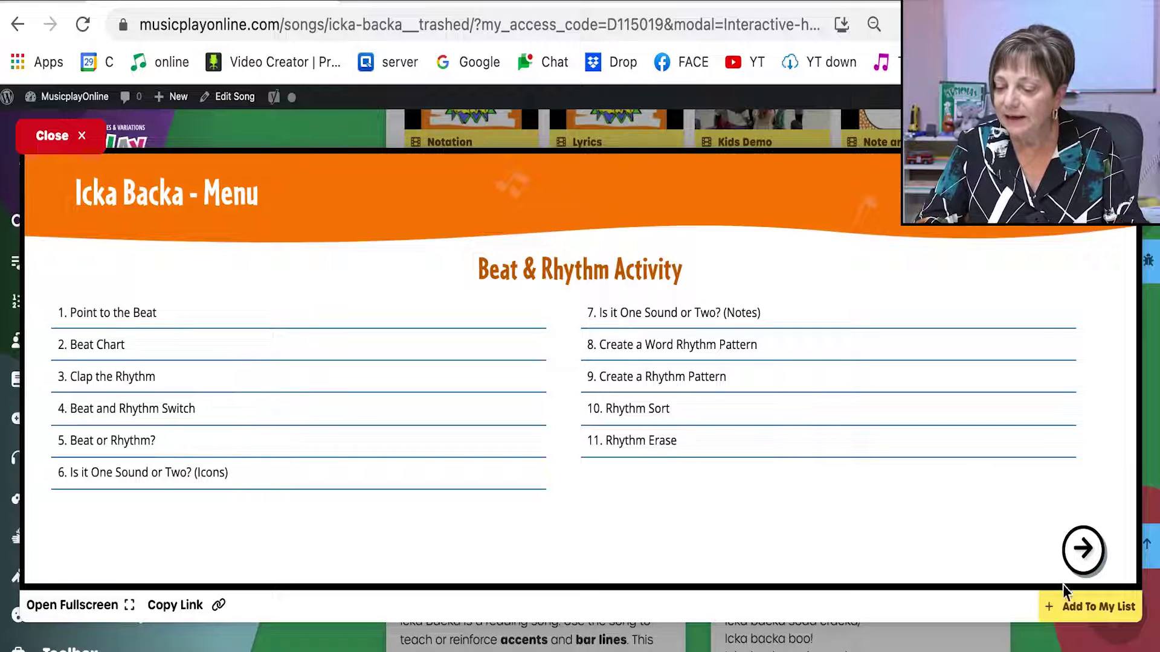
left_click(1066, 601)
left_click(1019, 365)
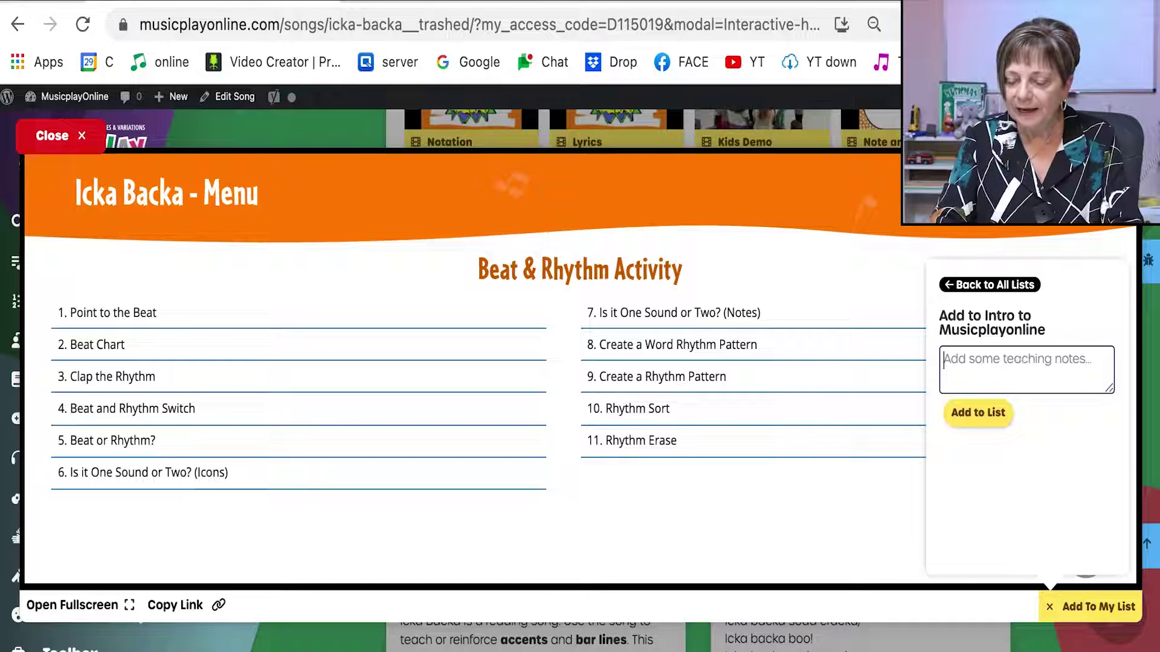
type("beat and rhythm")
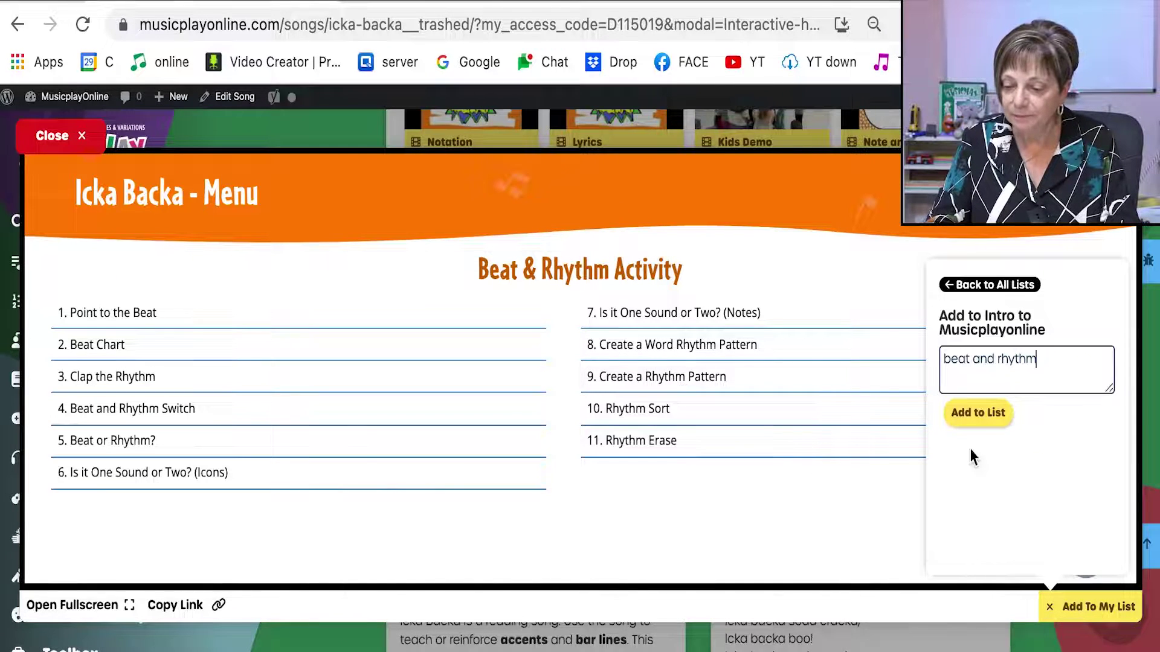
left_click(974, 418)
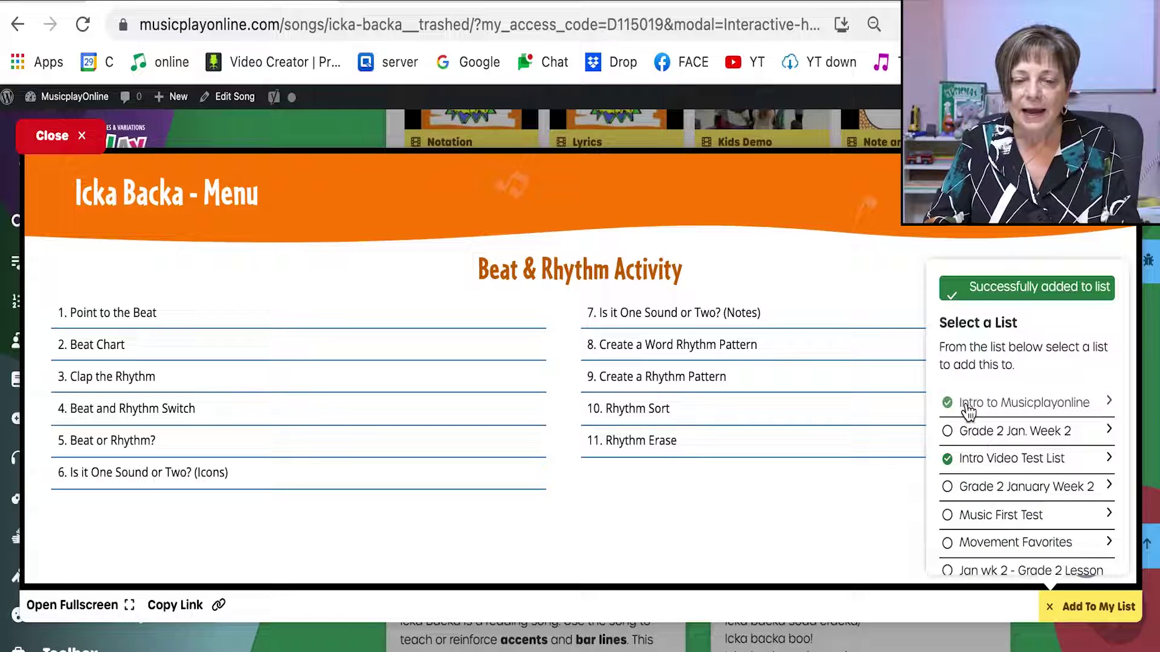
left_click(1109, 615)
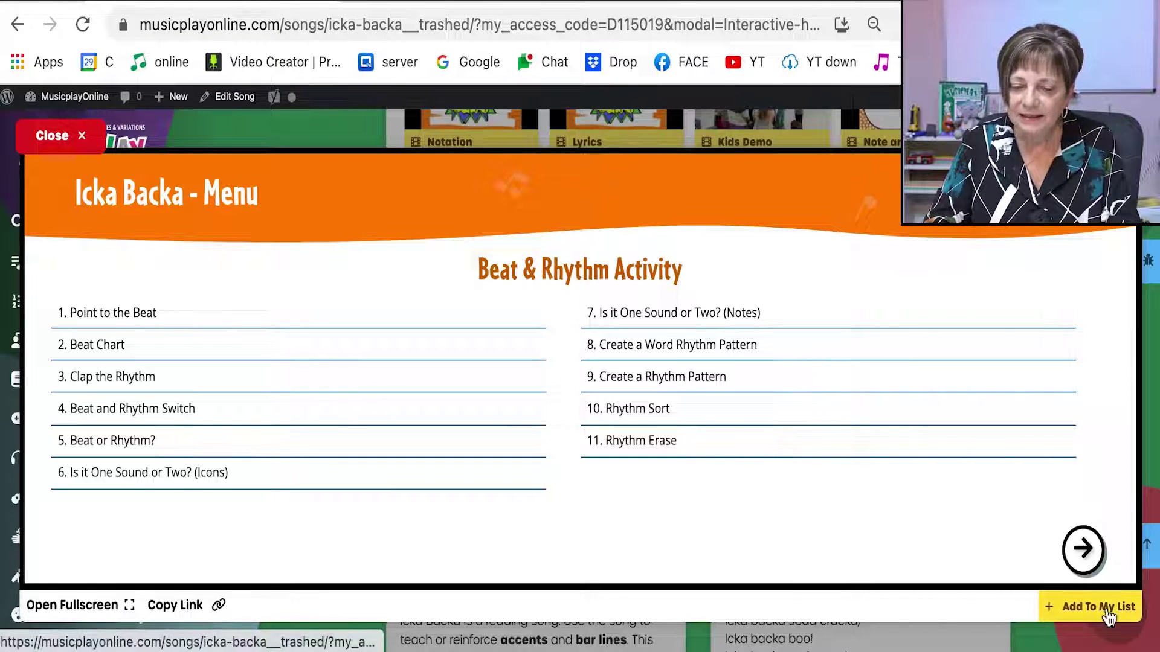
- Close the Beat & Rhythm activity and return to the top of the Grade 2 Lesson 18 module
left_click(64, 138)
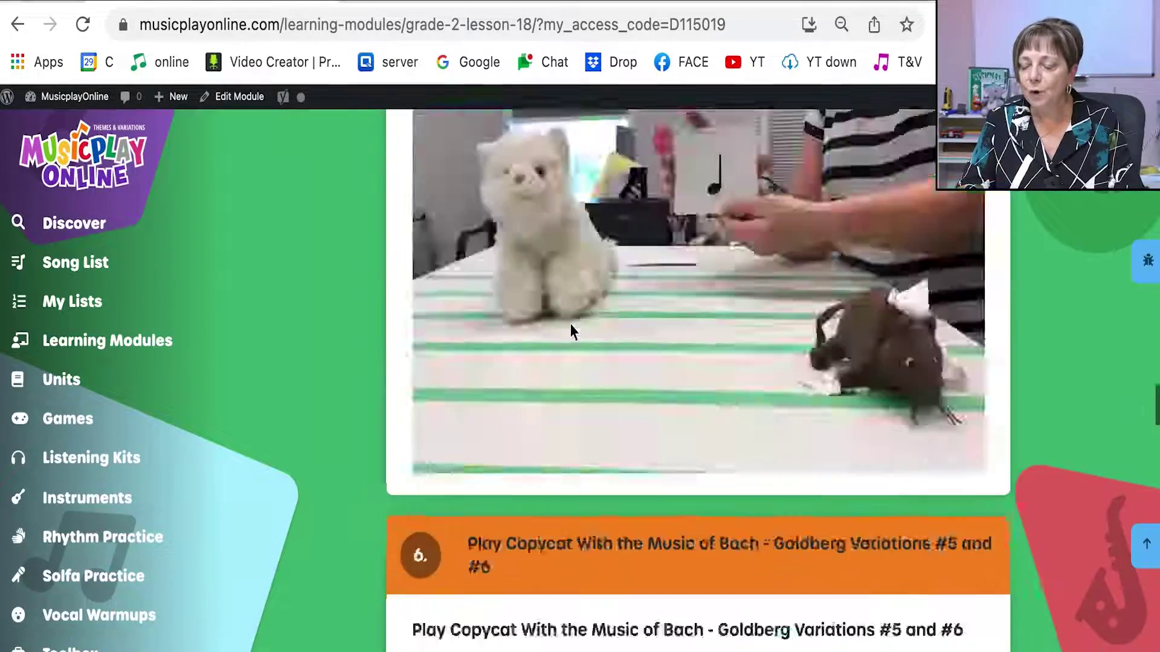
scroll(570, 323, "up", 20)
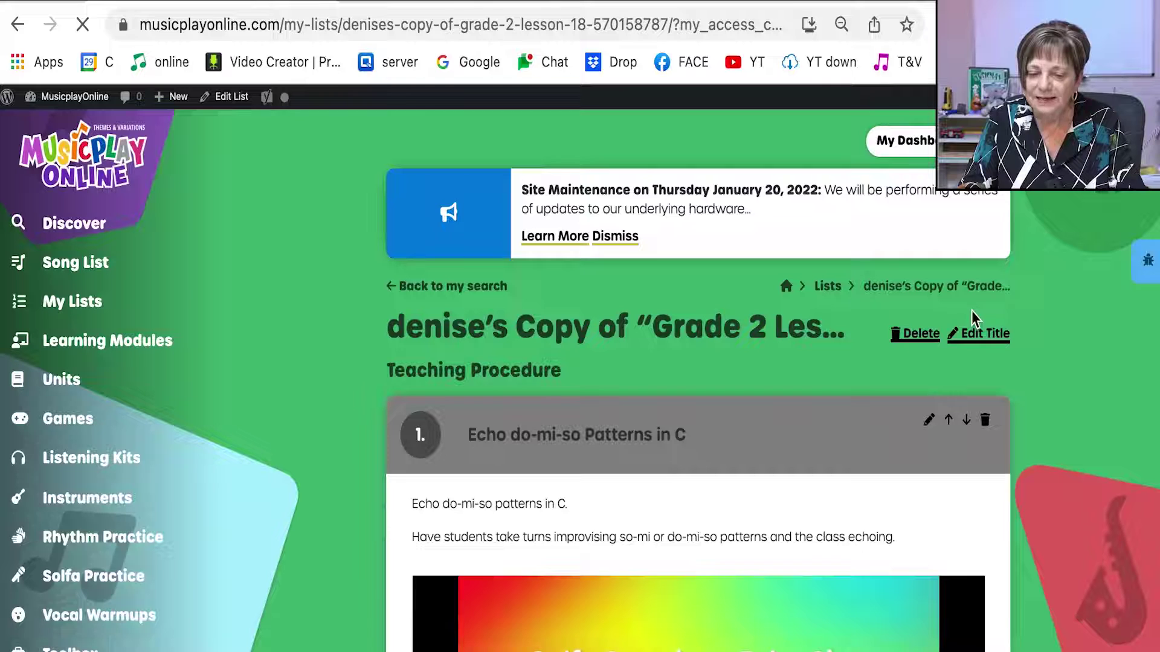
- Rename the copied Grade 2 Lesson 18 list to 'Grade 2 Jan week 3' and save it
left_click(993, 332)
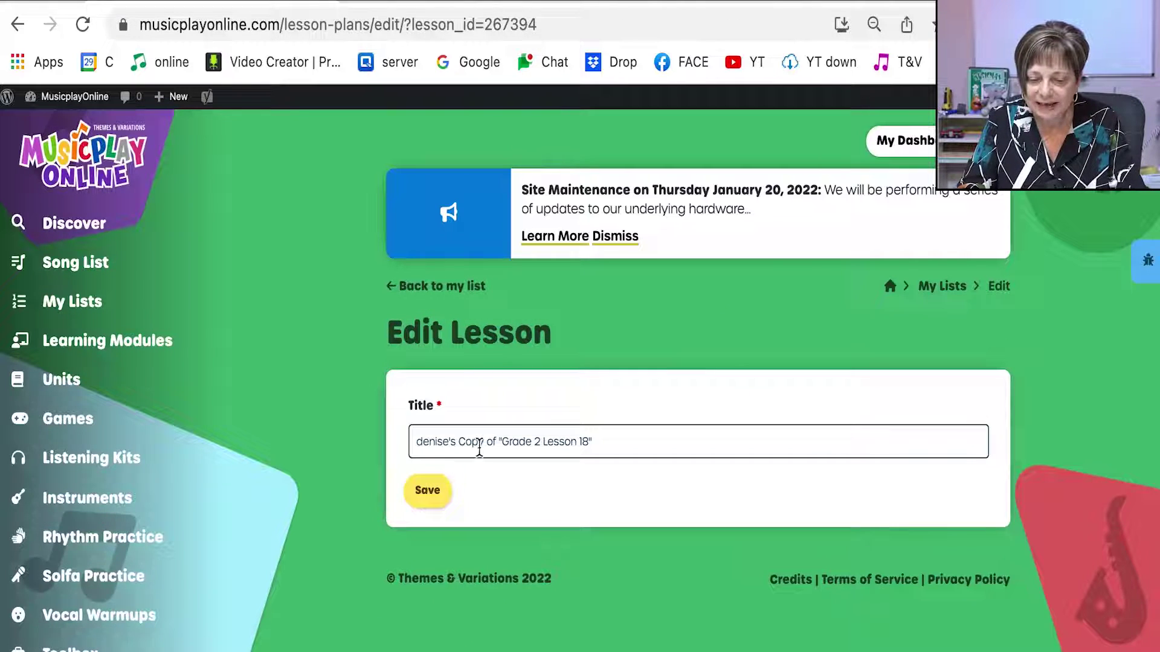
left_click_drag(502, 441, 336, 445)
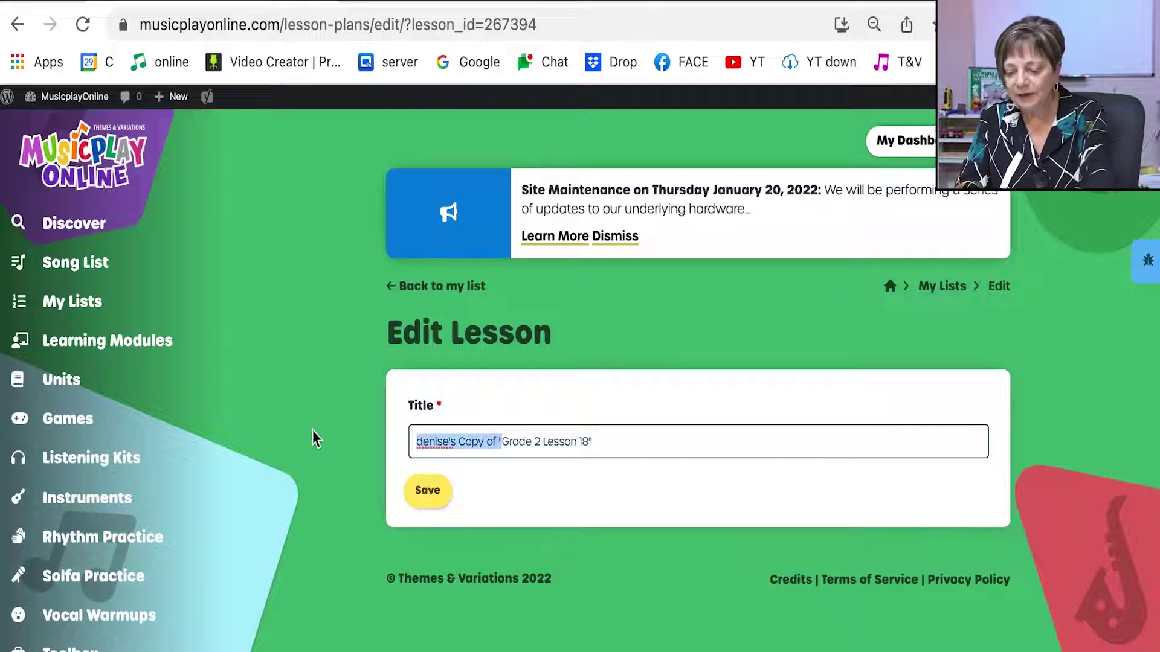
key("BackSpace")
left_click_drag(502, 438, 459, 440)
type("J")
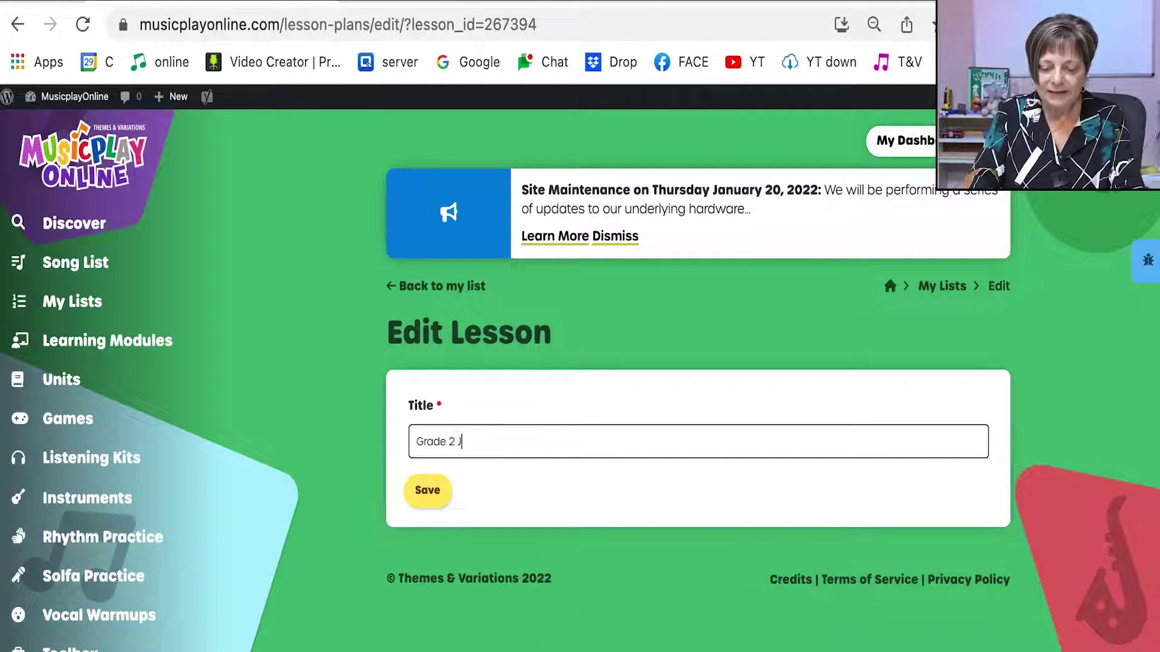
type("an week 3")
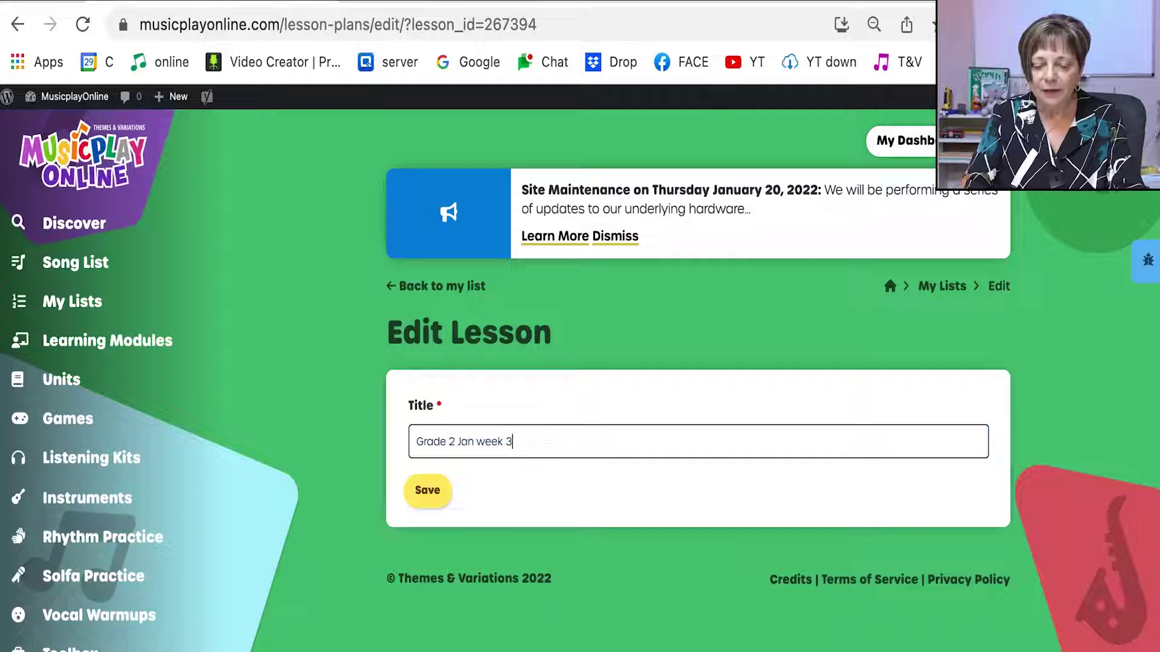
left_click(416, 499)
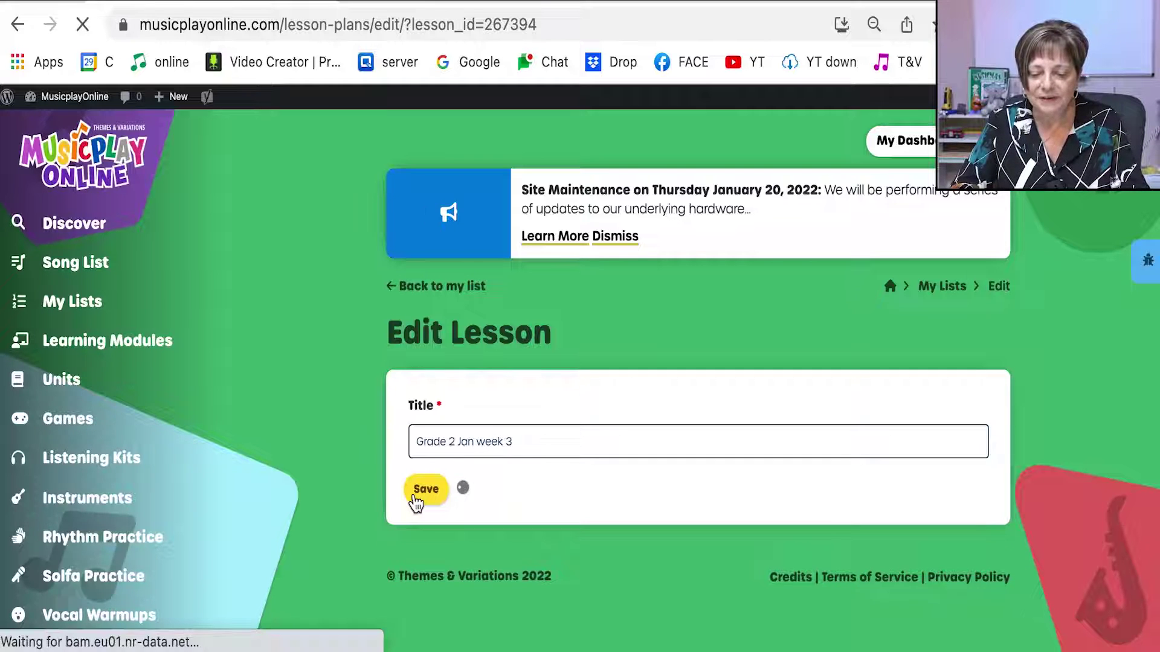
scroll(416, 503, "down", 3)
- Delete the Echo do-mi-so step, move Solfa Challenge to first, and return to My Lists
scroll(416, 503, "down", 1)
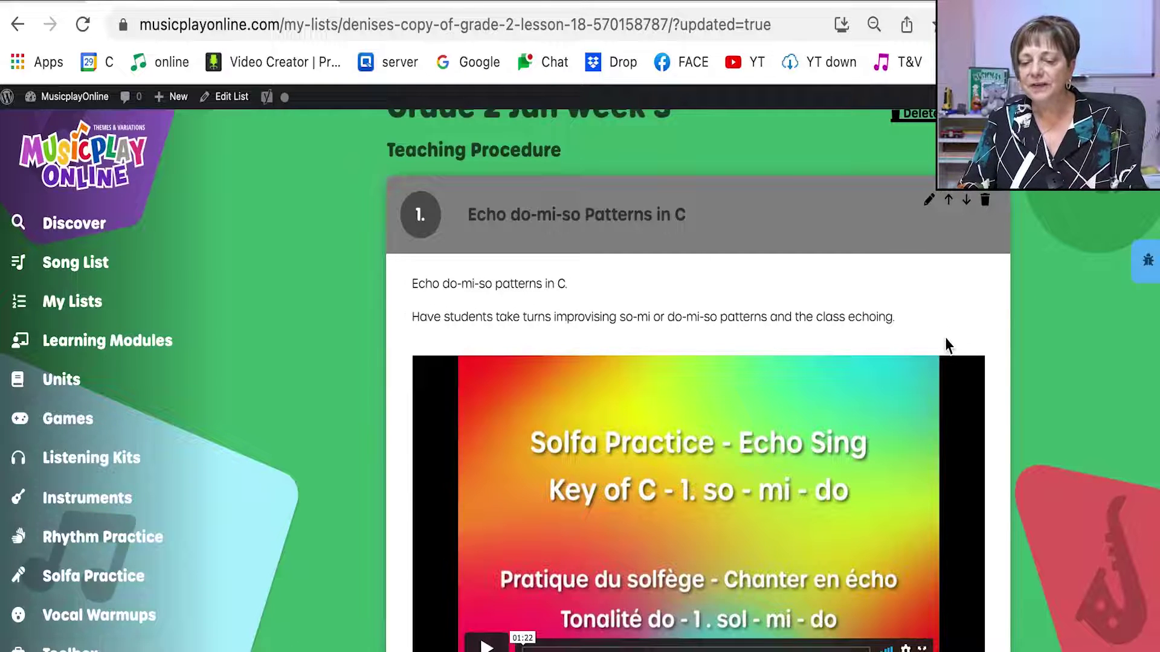
left_click(986, 207)
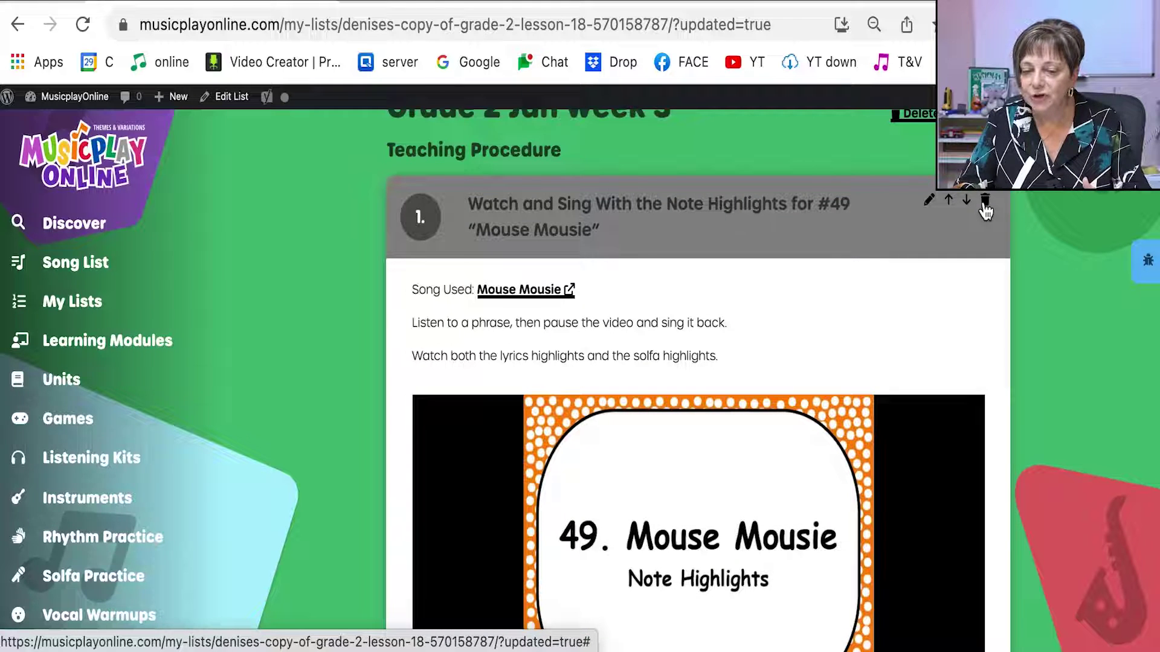
scroll(986, 211, "down", 4)
scroll(986, 211, "up", 1)
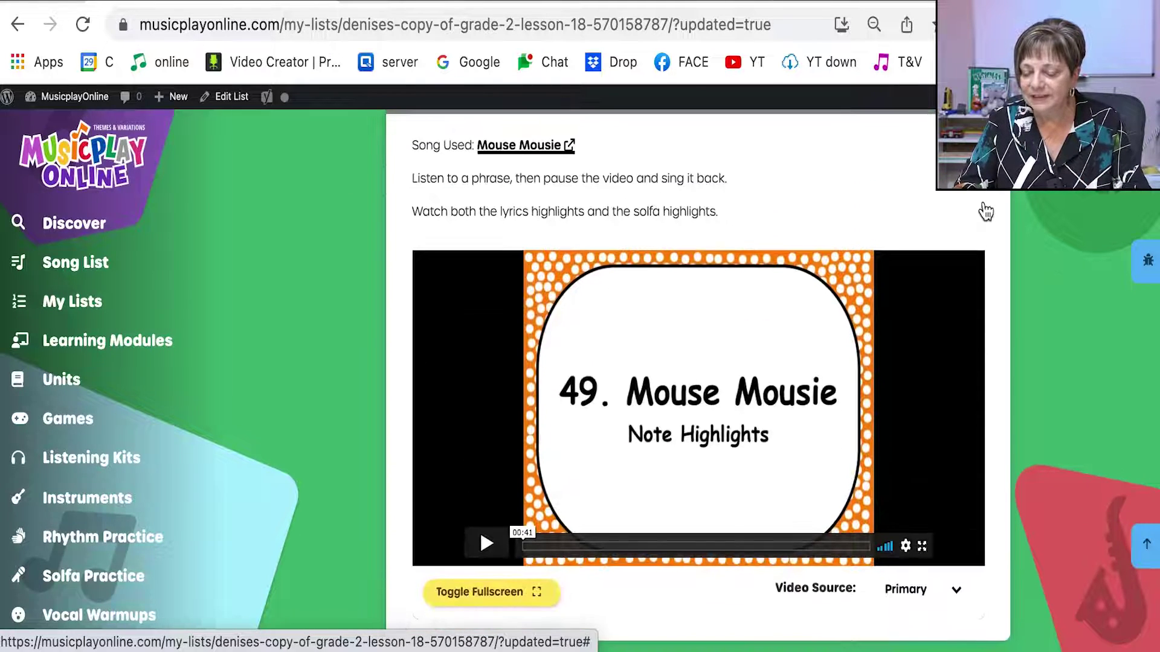
scroll(985, 210, "down", 9)
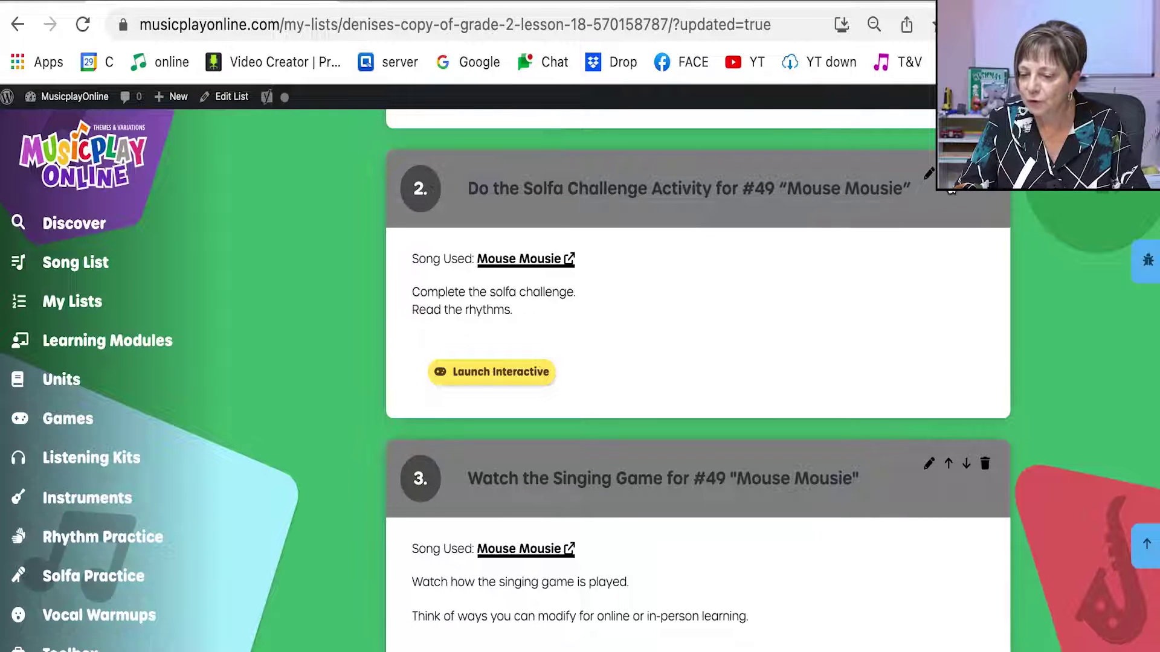
left_click(949, 176)
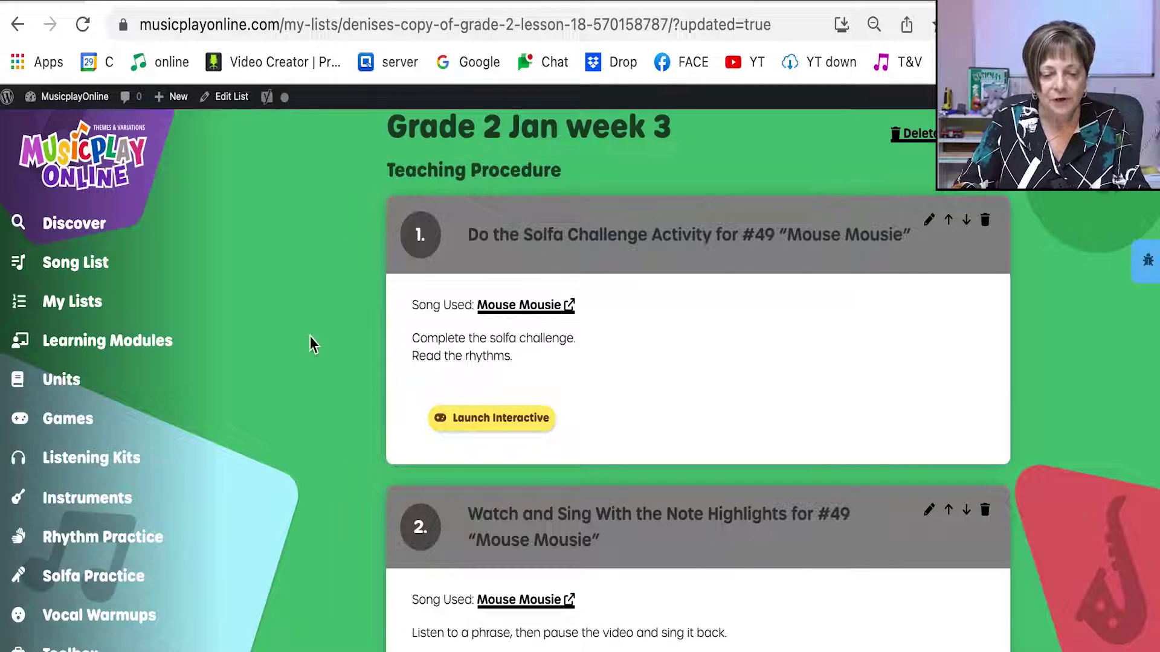
left_click(89, 308)
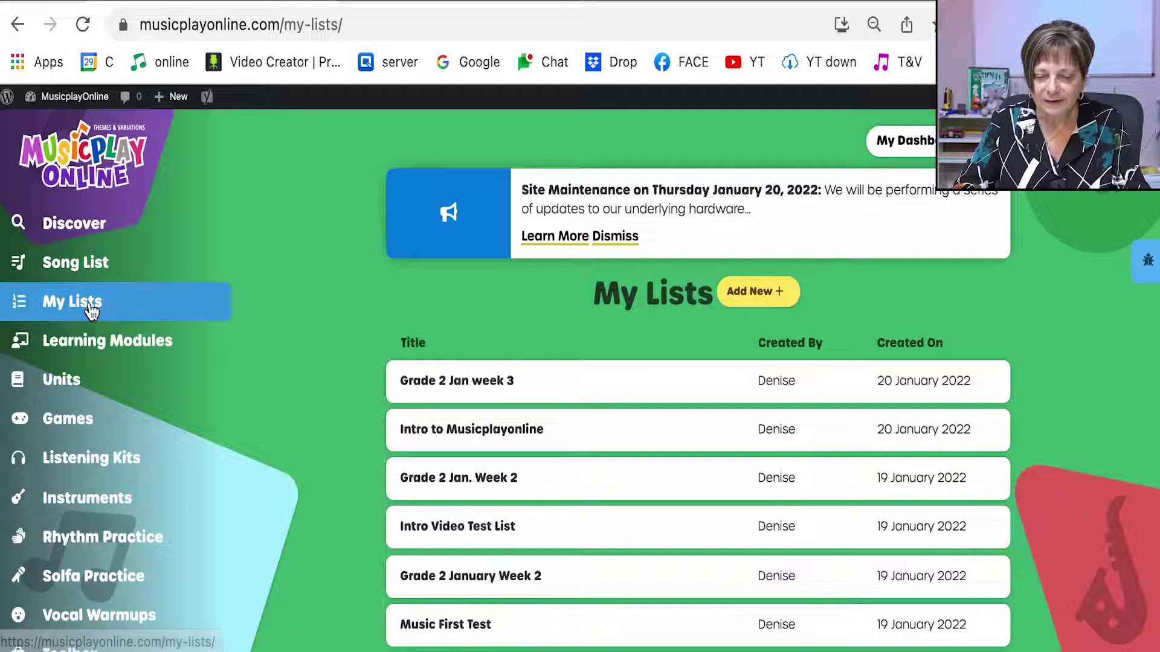
- Open the Intro to Musicplayonline list, start a new procedure, and open a new browser tab
left_click(491, 431)
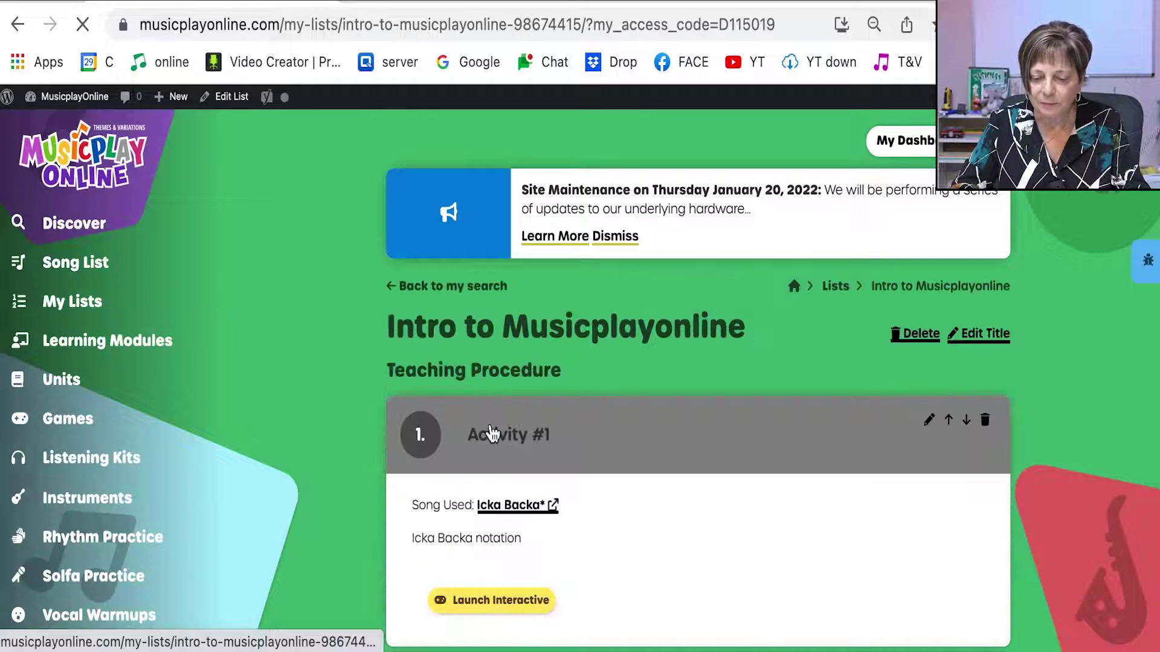
scroll(492, 432, "down", 7)
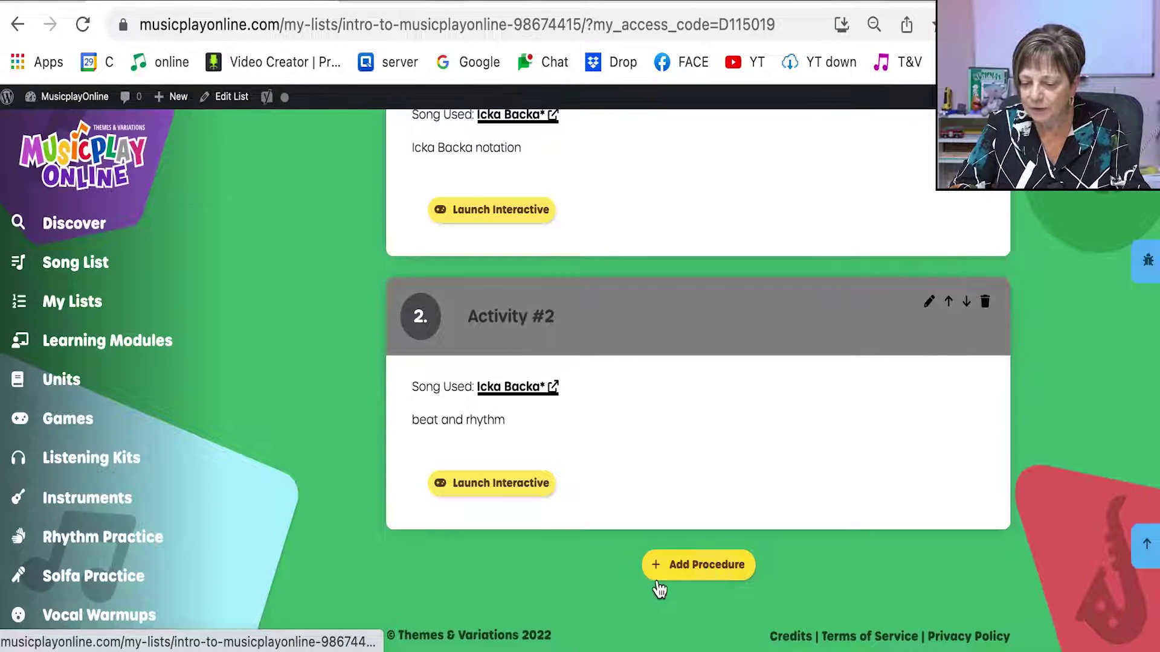
left_click(697, 563)
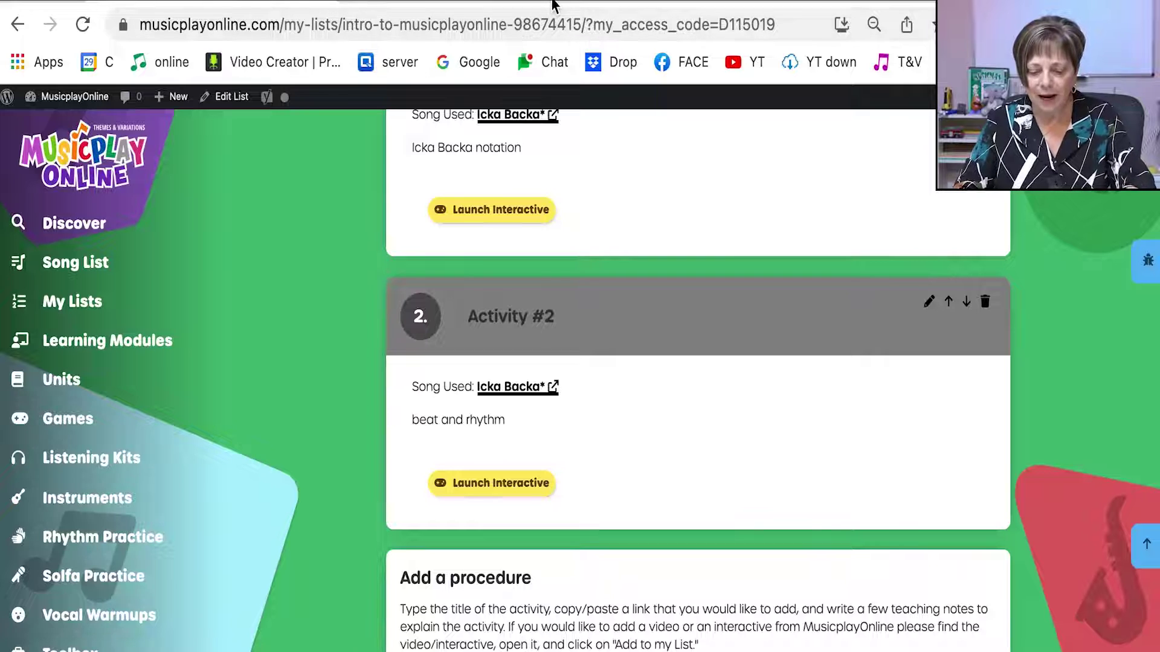
key("super+t")
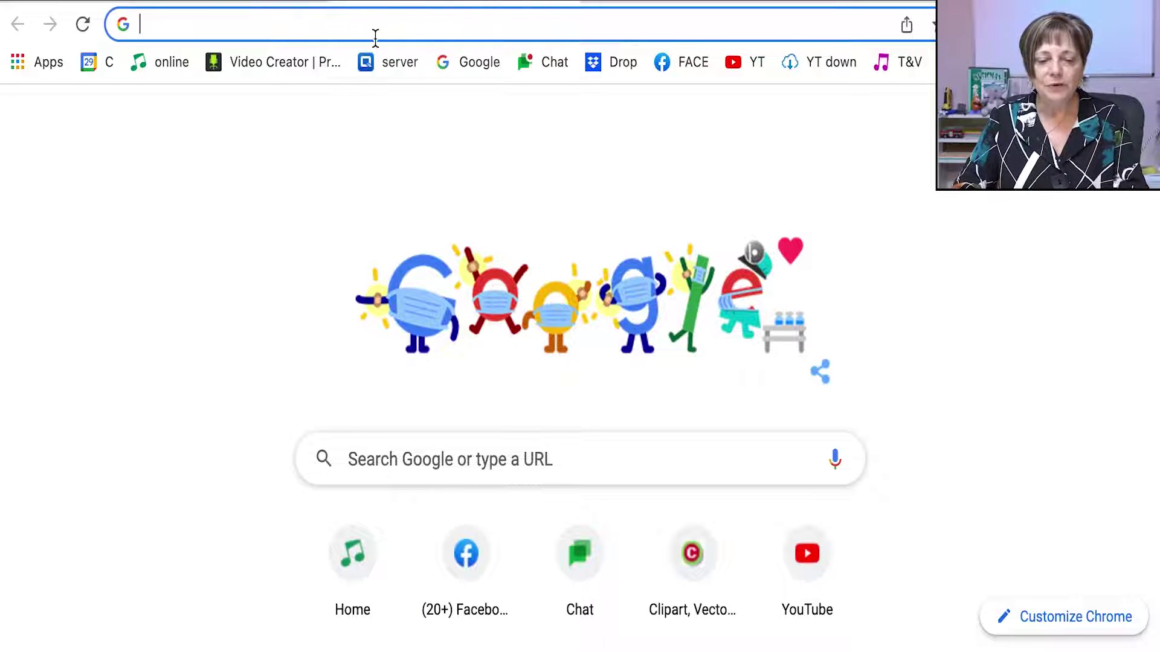
- Search Google for 'learn about mice', open 'Fascinating facts about MICE', copy its URL, and pause it
left_click(312, 26)
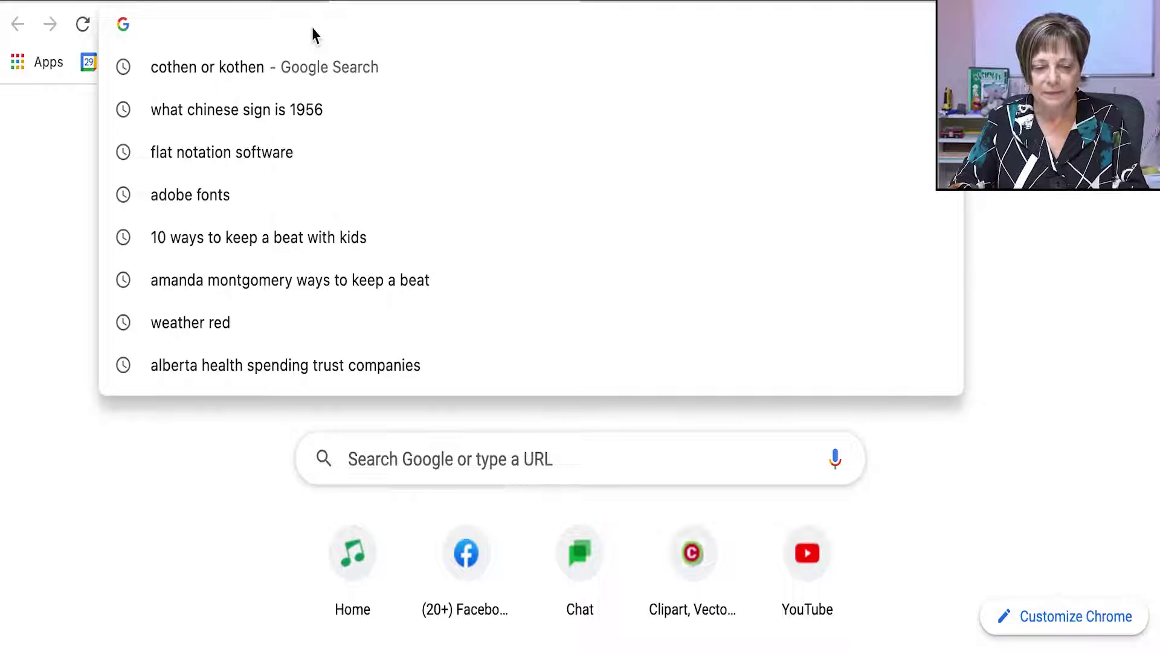
type("le")
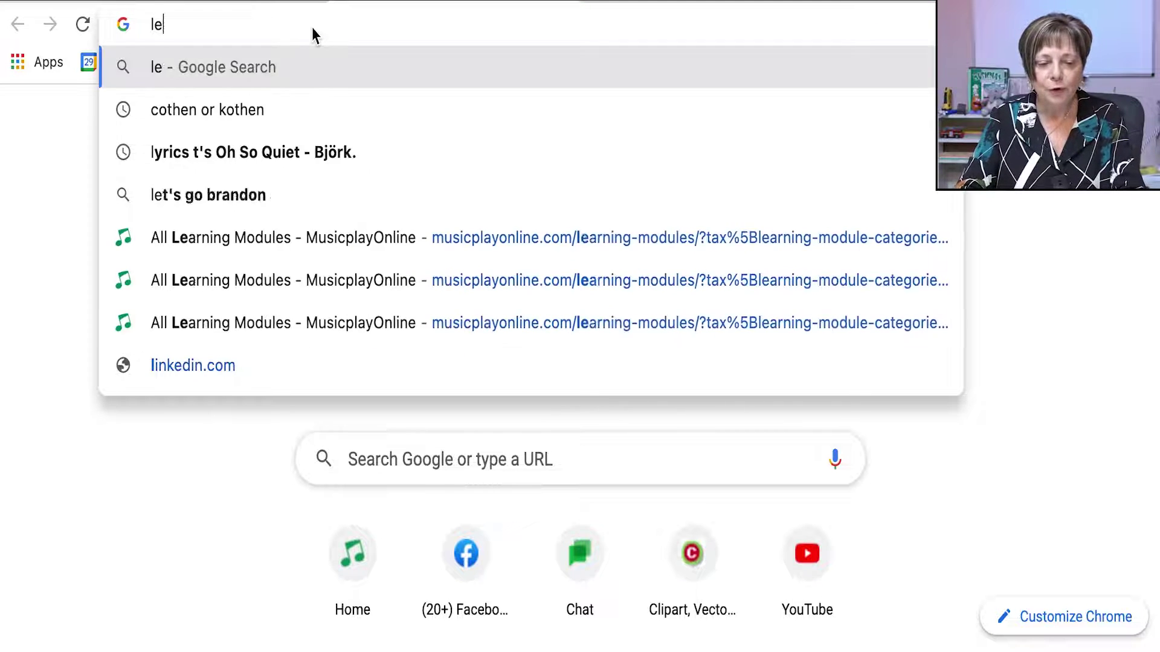
type("arn about mice")
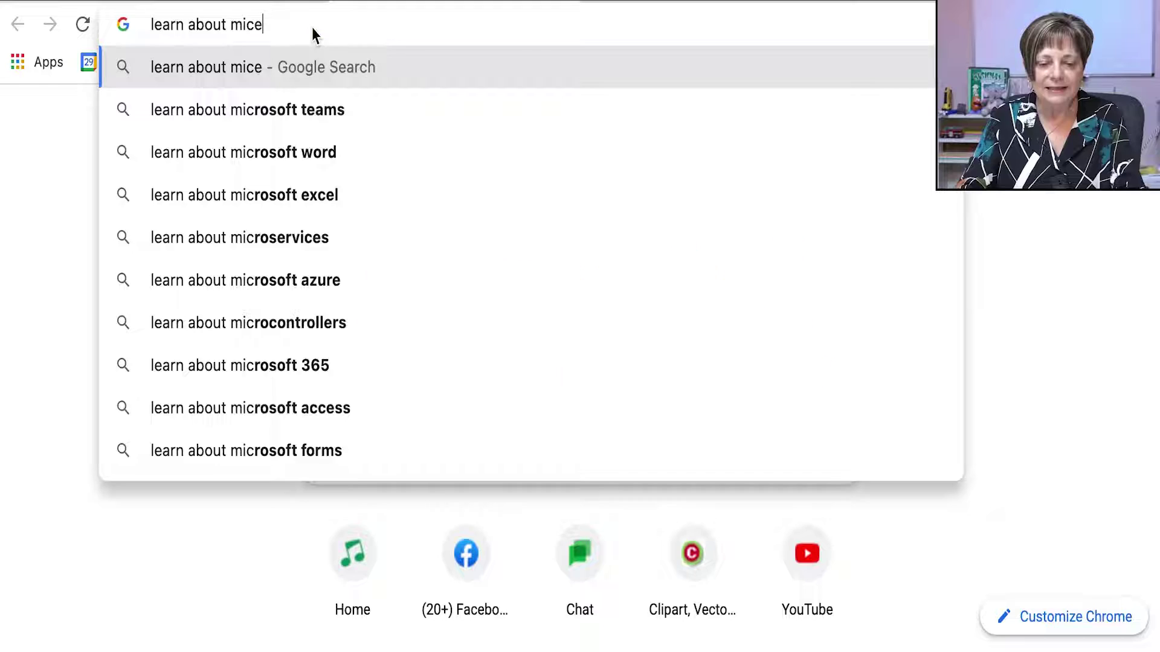
key("Return")
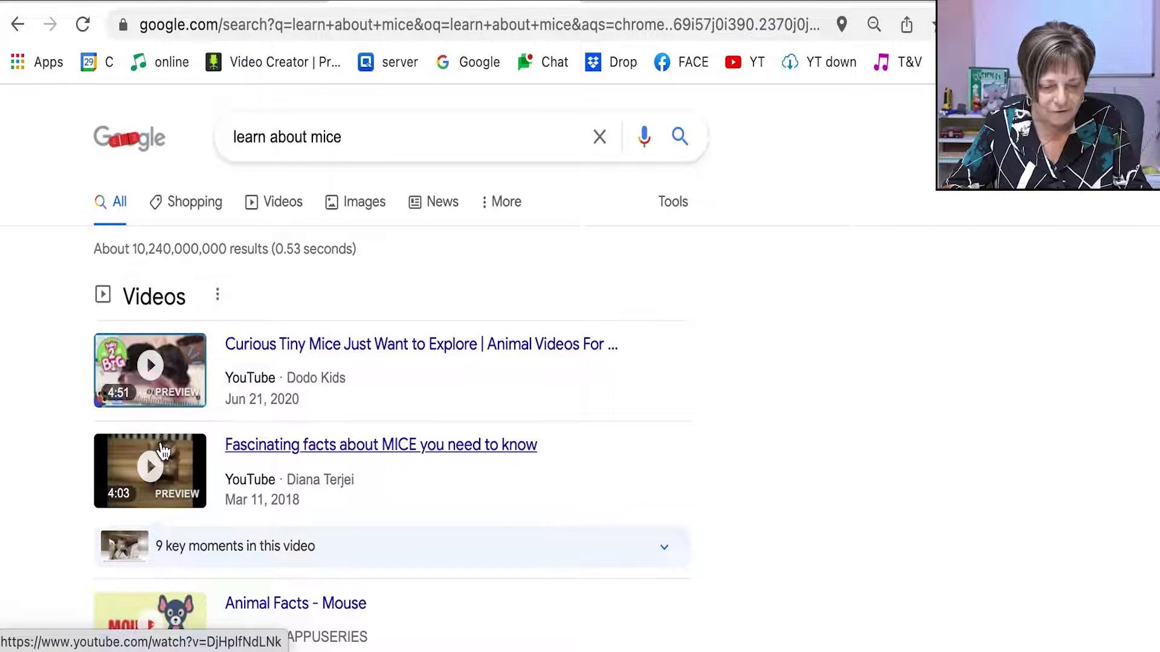
left_click(168, 455)
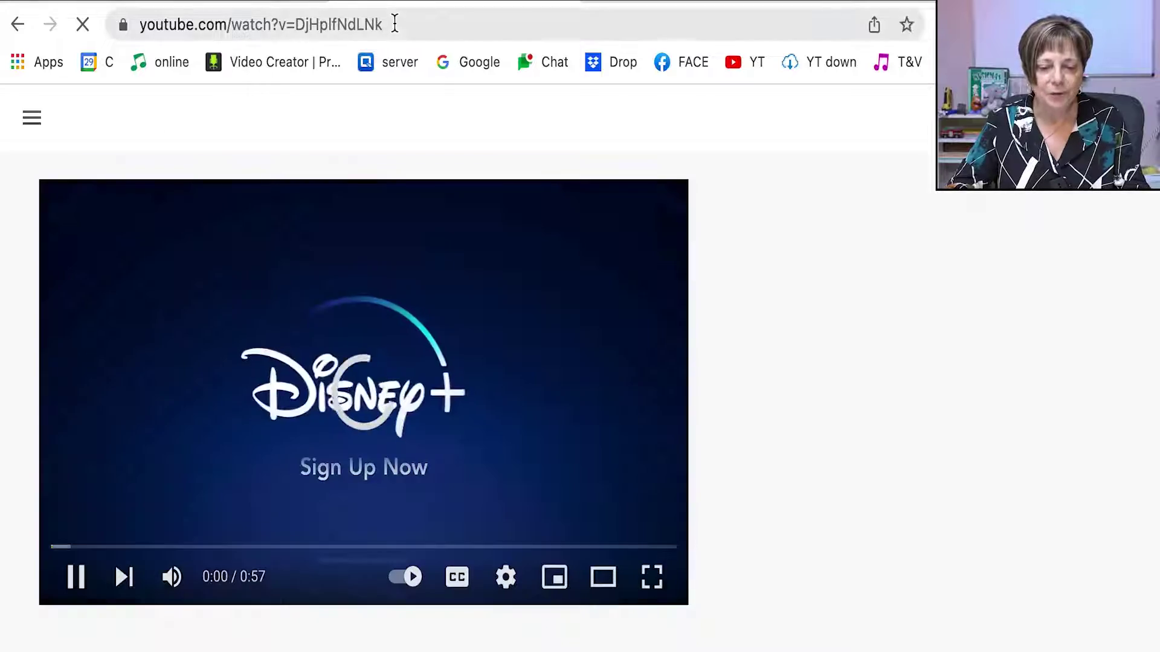
left_click(394, 24)
key("super+c")
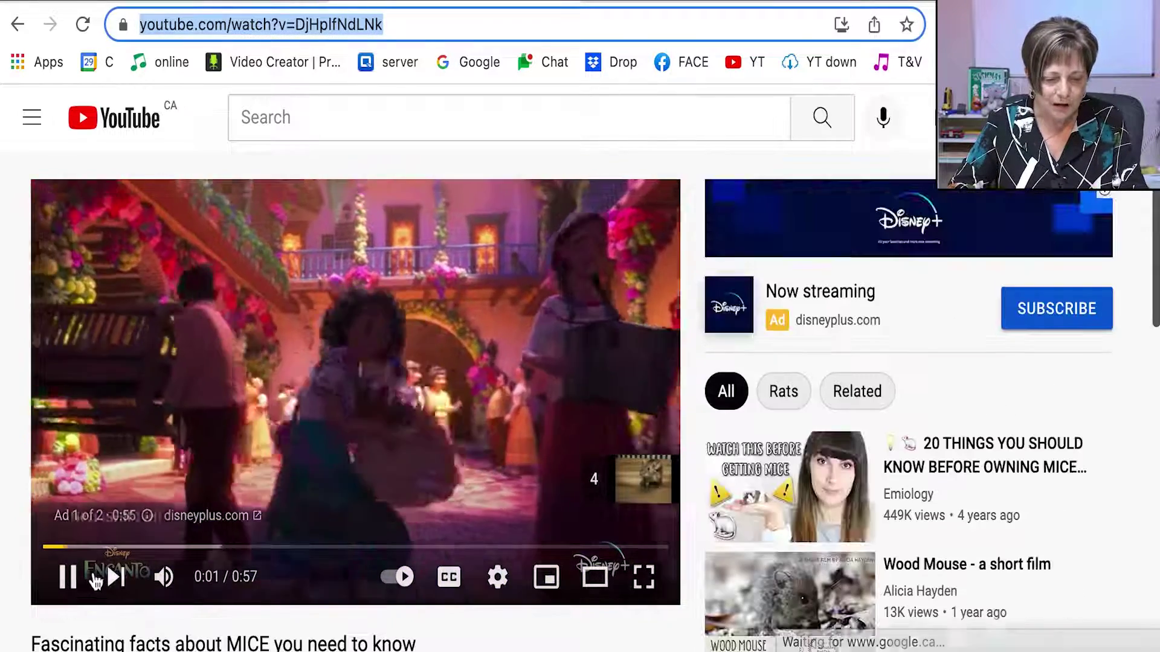
left_click(67, 578)
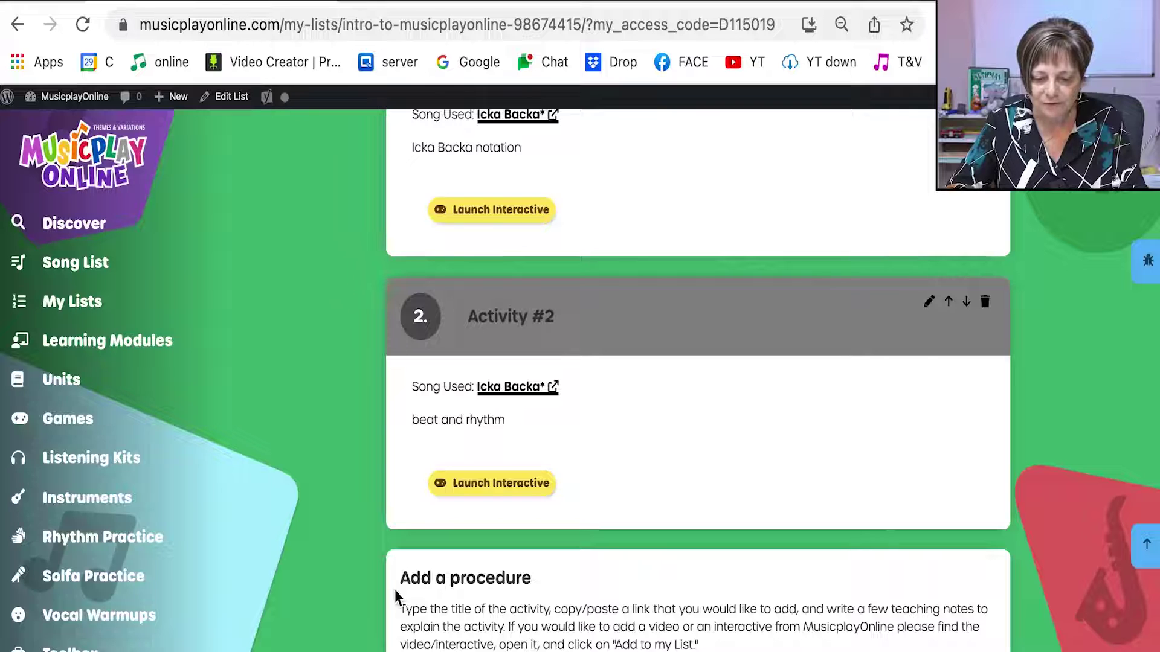
scroll(396, 598, "down", 5)
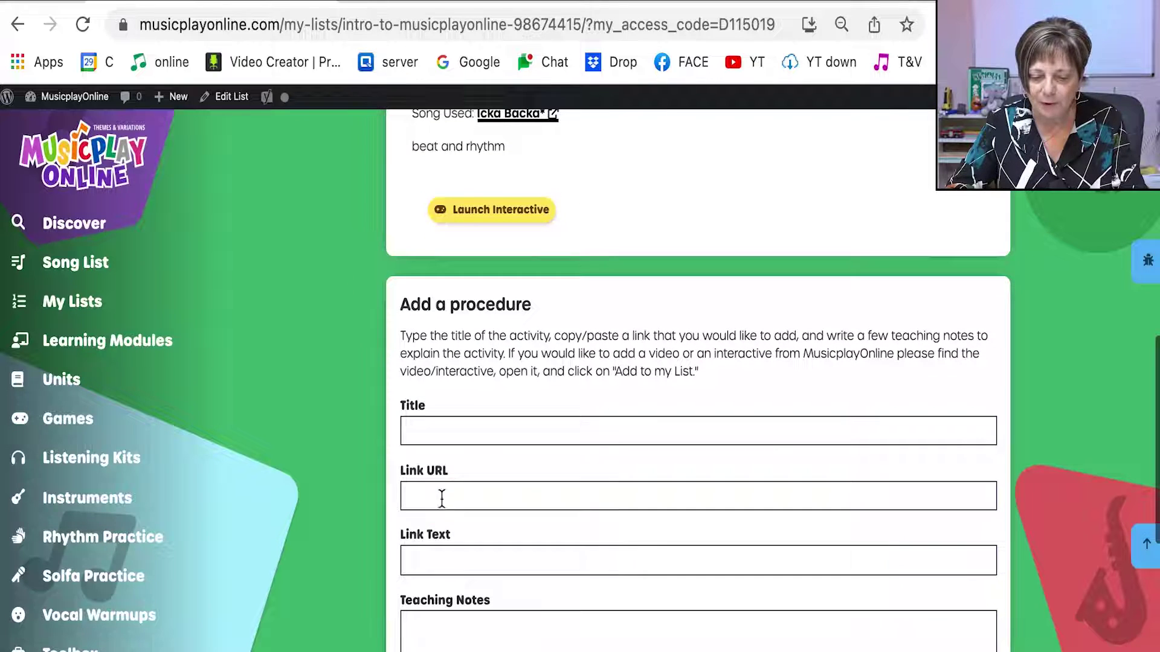
- Paste the YouTube video URL as the link and save the 'Mice Facts' procedure
key("super+v")
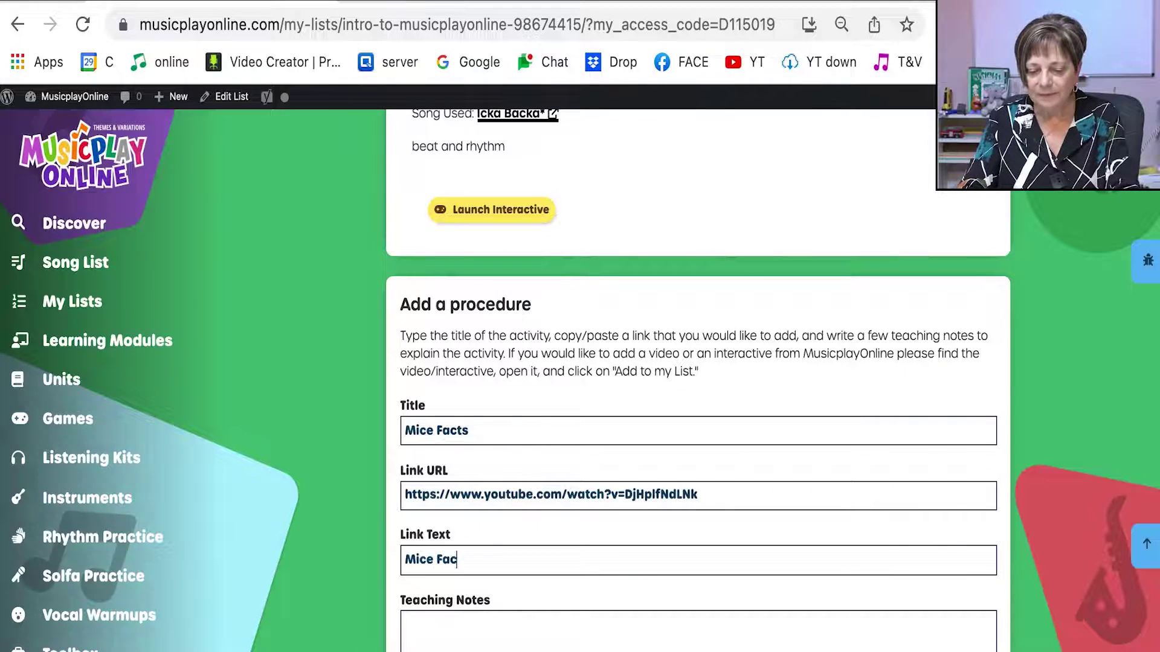
scroll(499, 601, "down", 4)
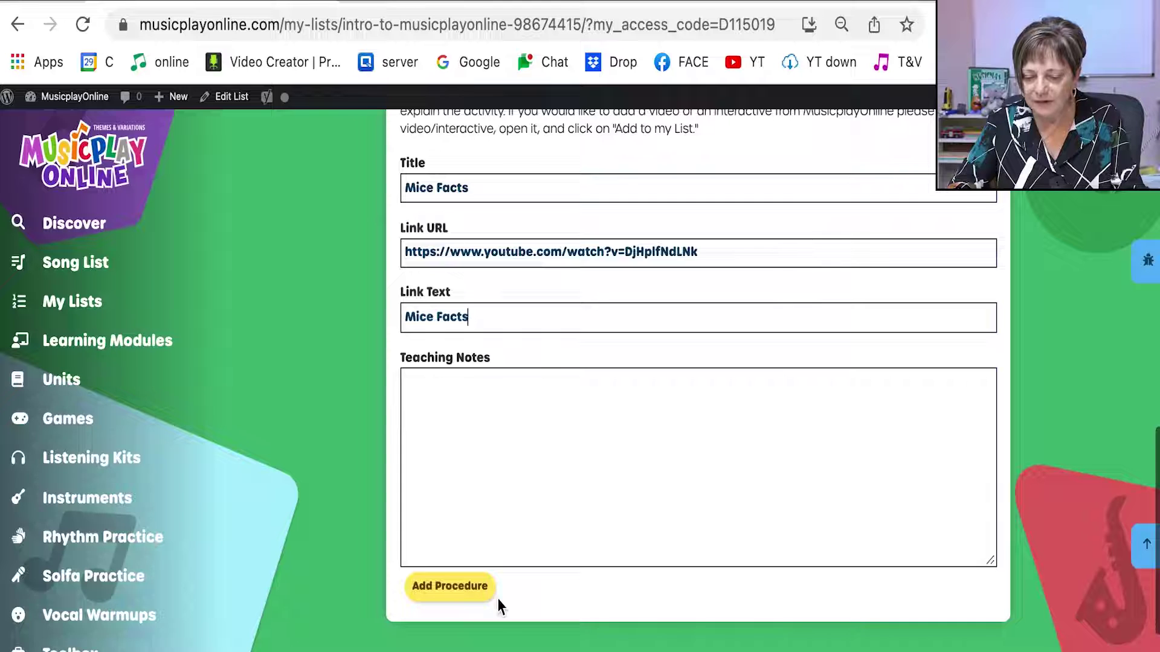
left_click(464, 598)
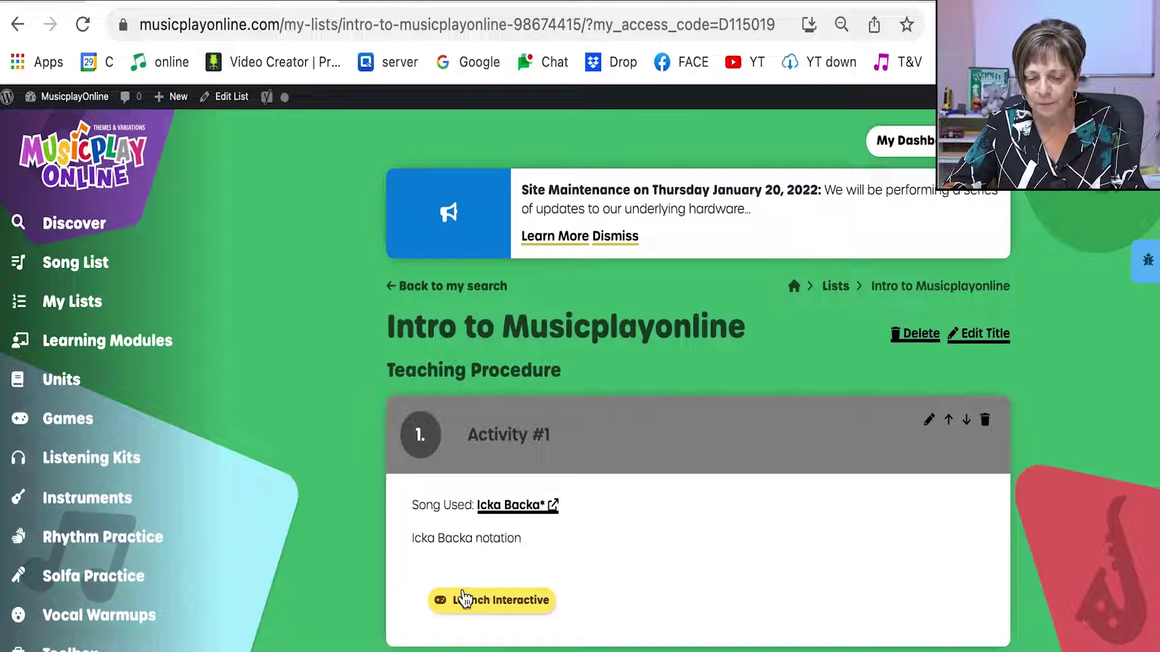
- Move the Mice Facts procedure to first place in Intro to Musicplayonline, then go to All Learning Modules
scroll(464, 598, "down", 10)
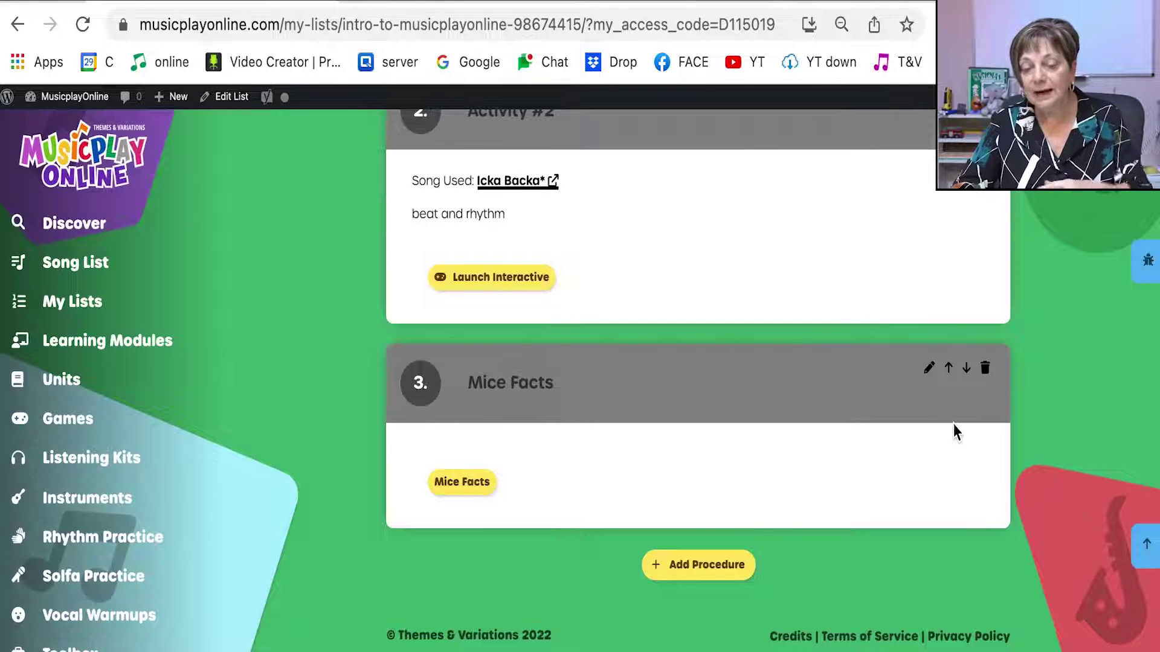
left_click(967, 370)
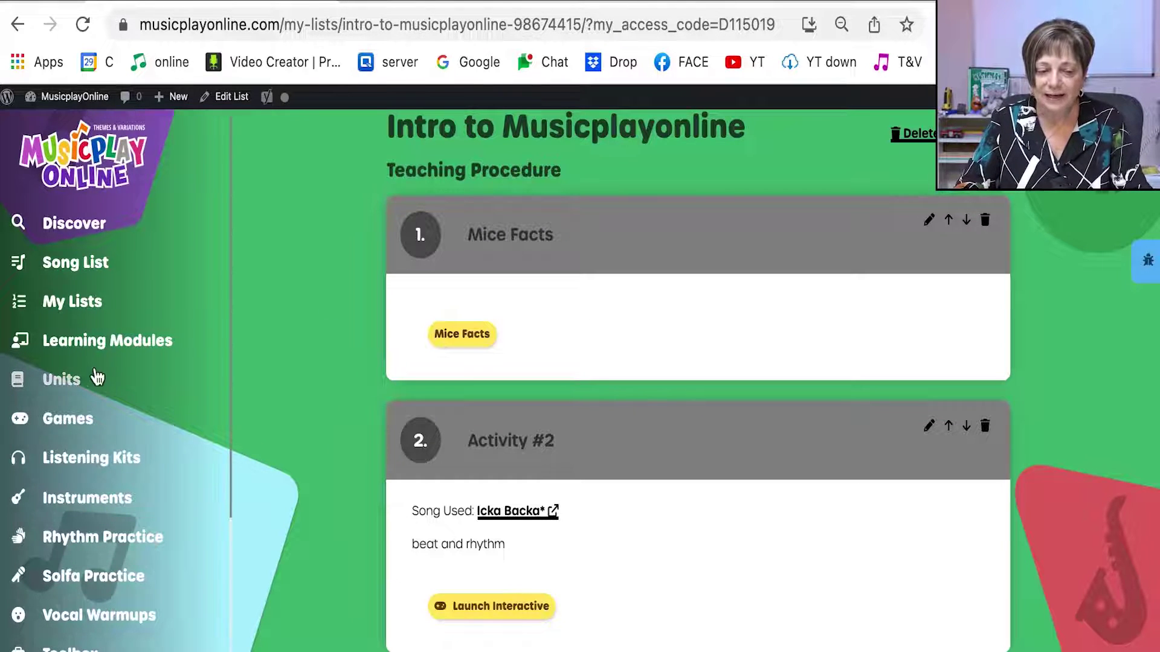
left_click(112, 342)
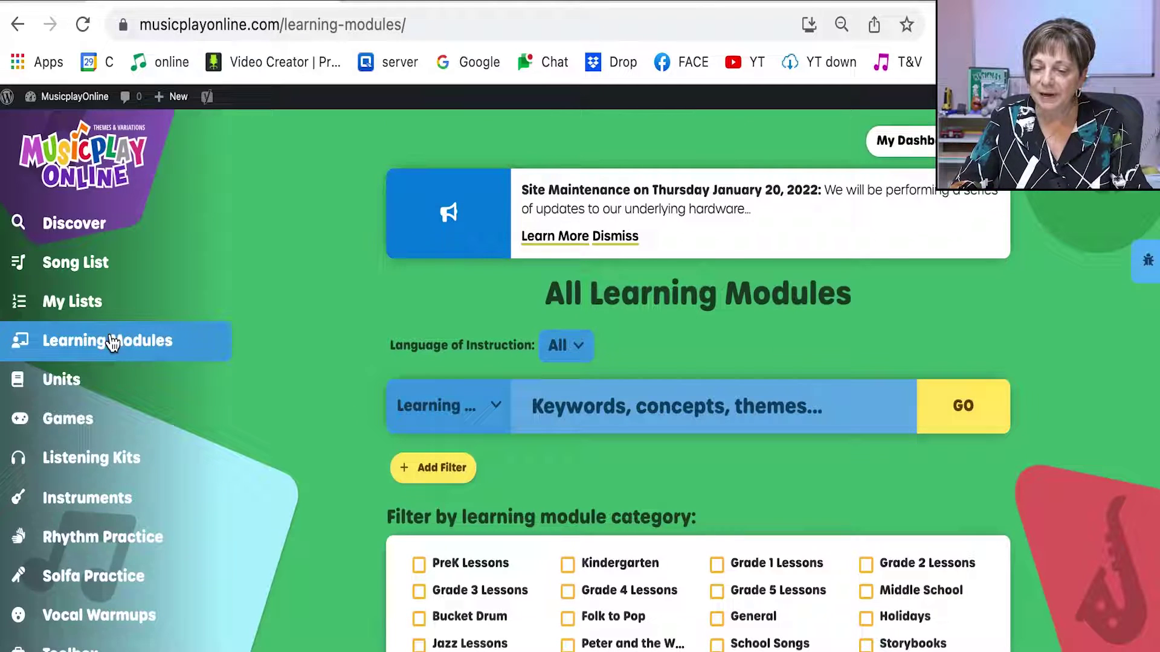